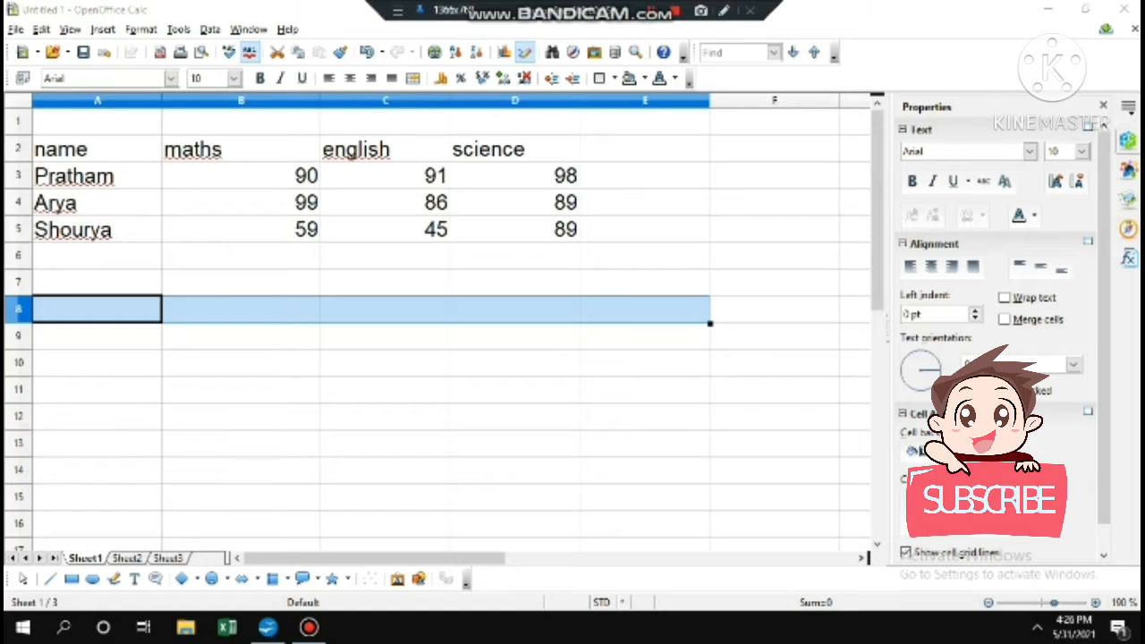
Total each student's marks with =SUM(B3:D3) filled down E3:E5, giving 279, 274 and 193
left_click(644, 149)
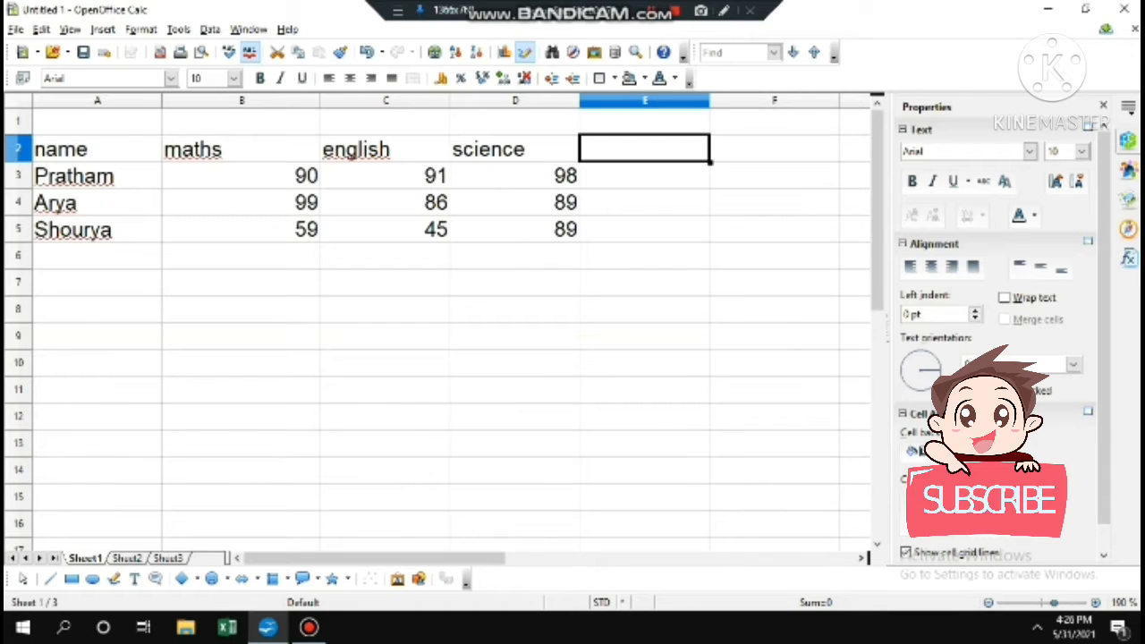
left_click(644, 176)
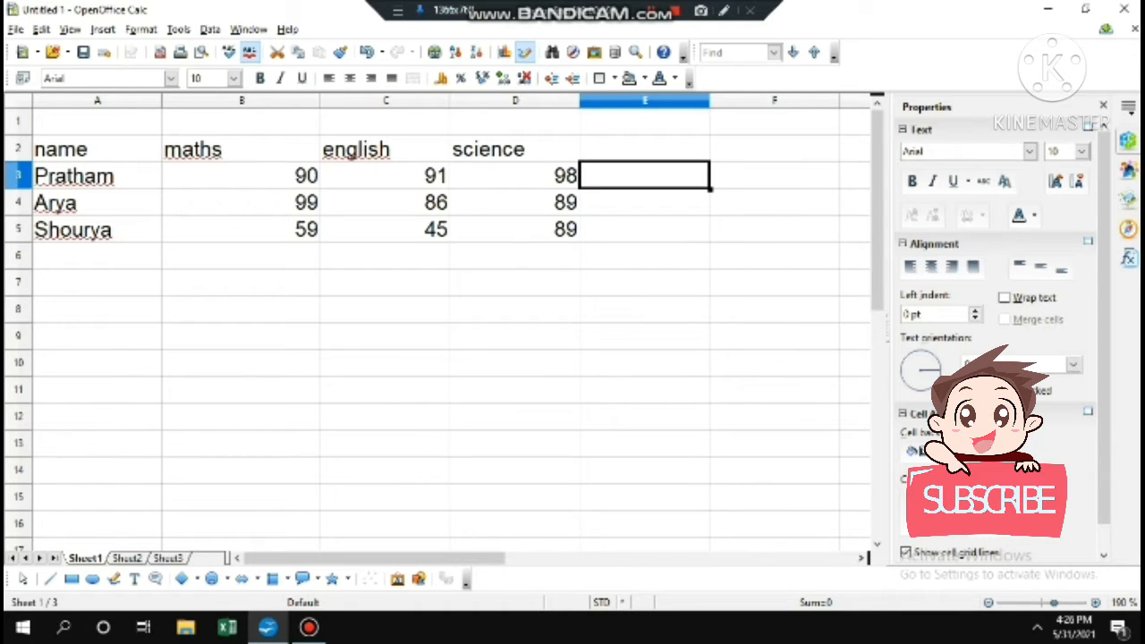
type("=")
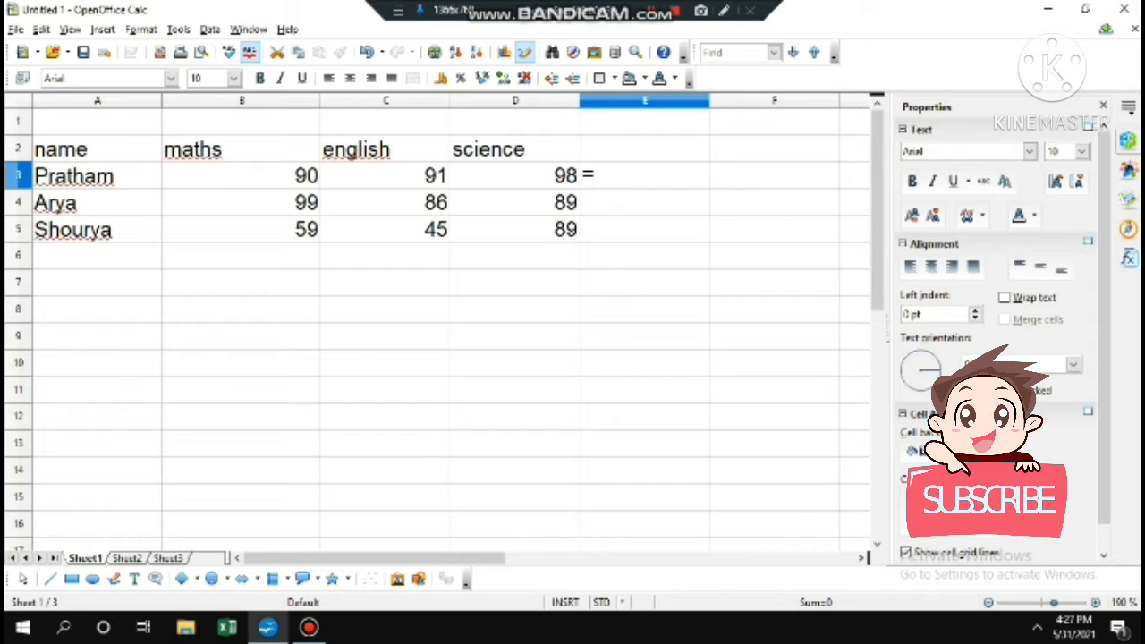
type("SUM(")
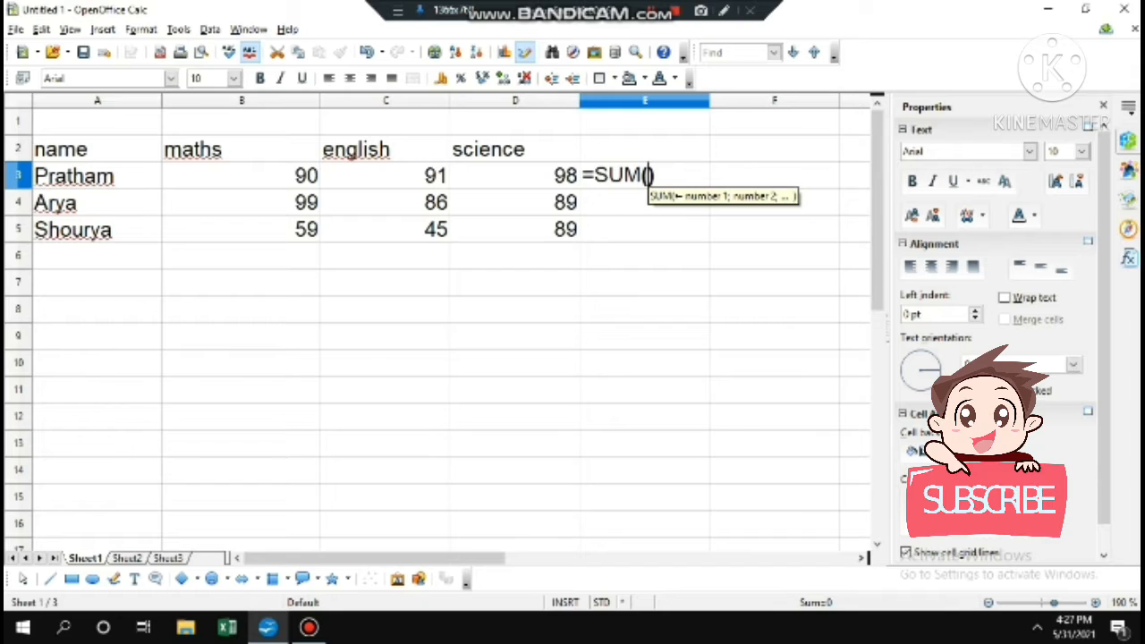
left_click_drag(242, 177, 564, 179)
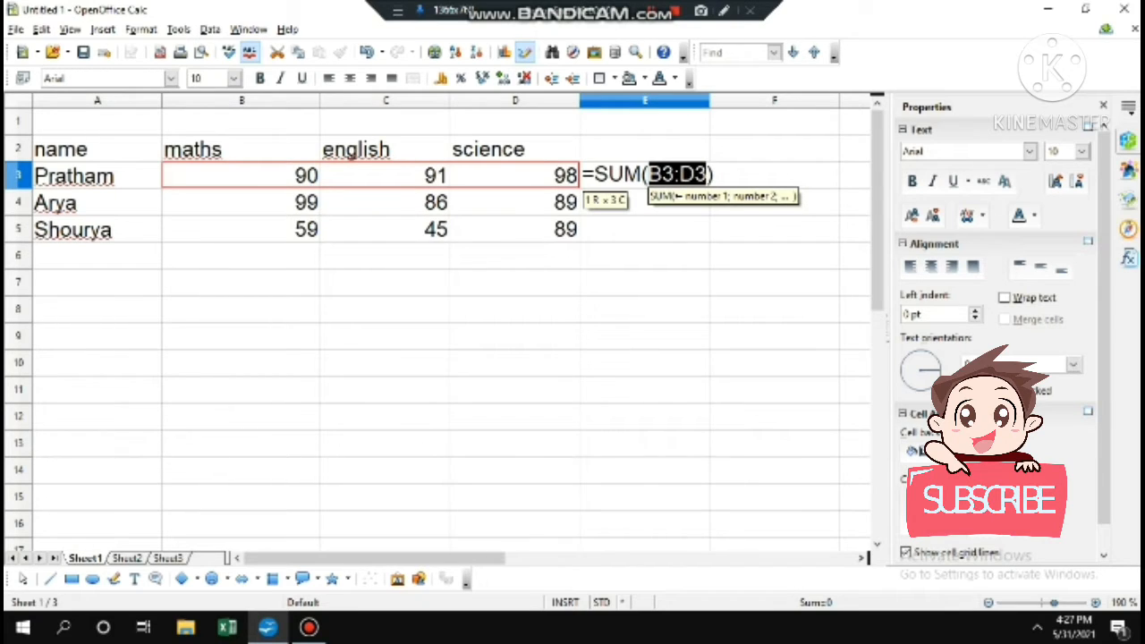
key("Return")
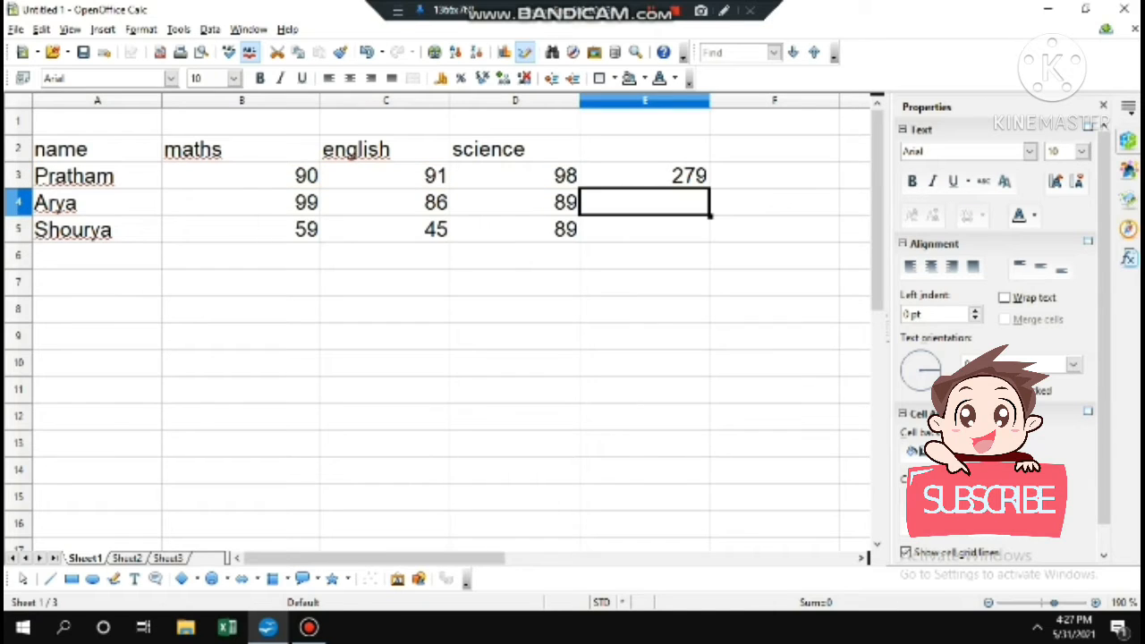
left_click(645, 176)
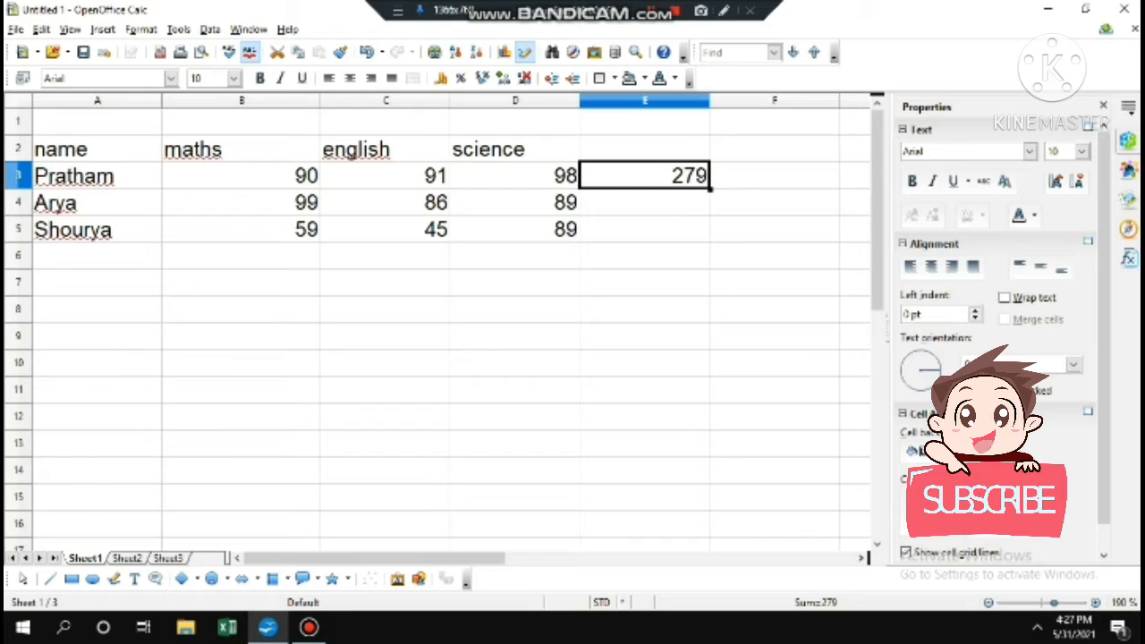
left_click_drag(710, 189, 709, 242)
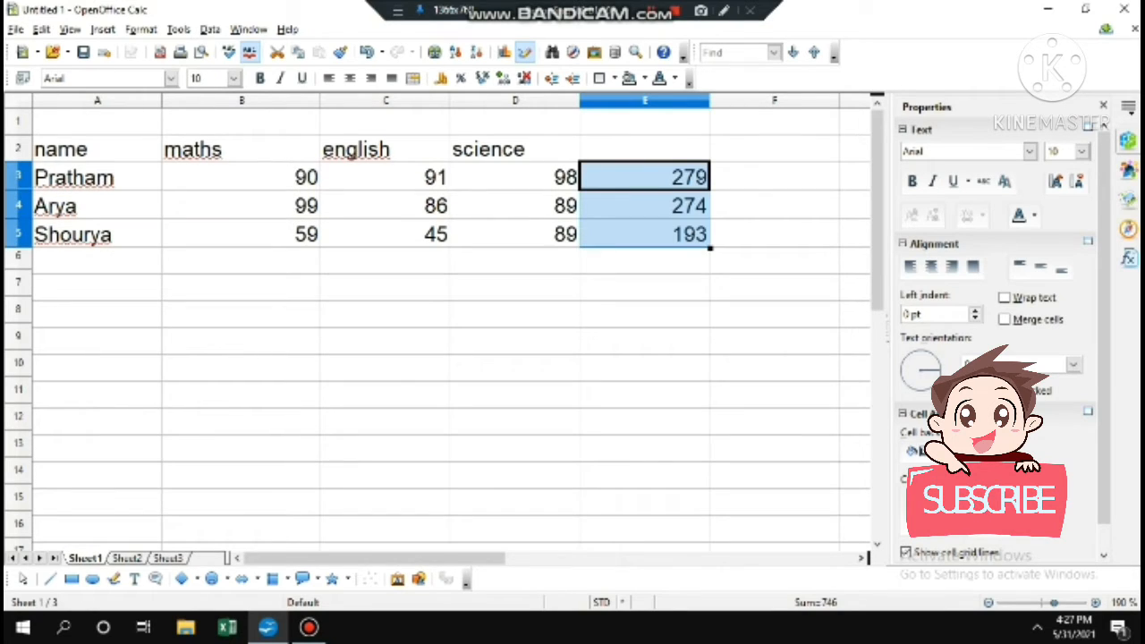
left_click(645, 287)
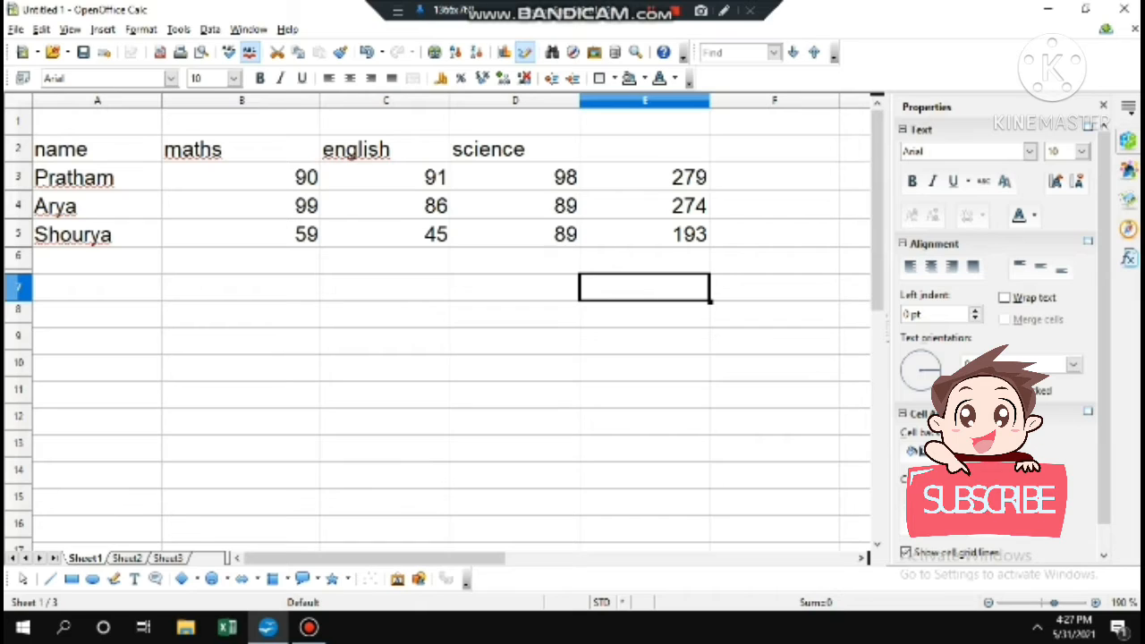
Add the column headings SUM in E2 and AVERAGE in F2
left_click(645, 122)
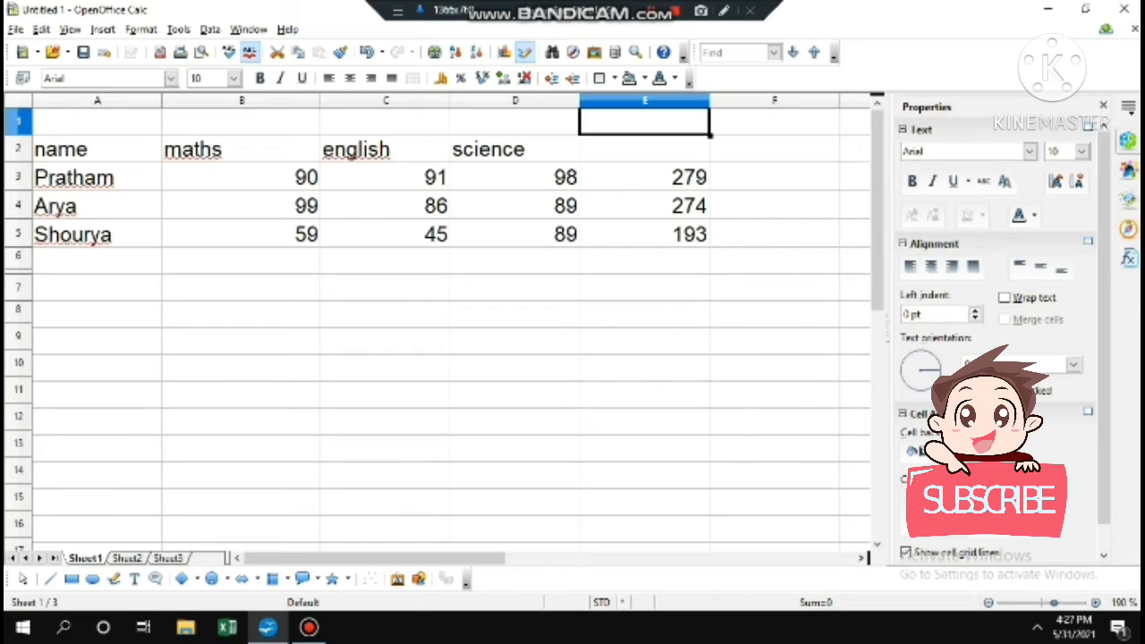
left_click(645, 150)
type("SUM")
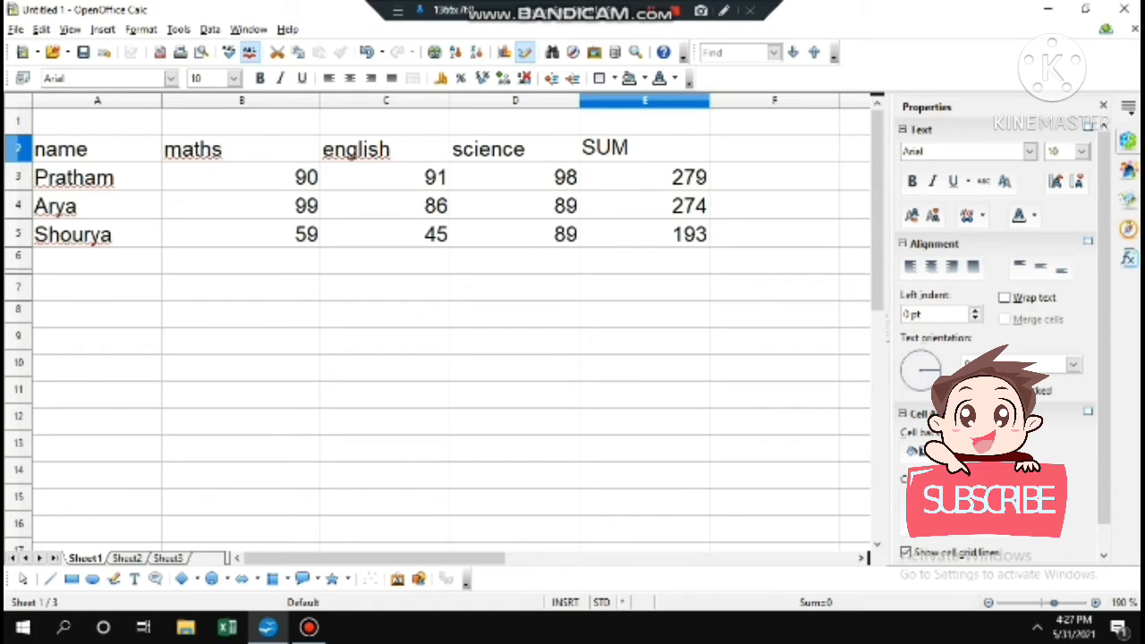
left_click(775, 149)
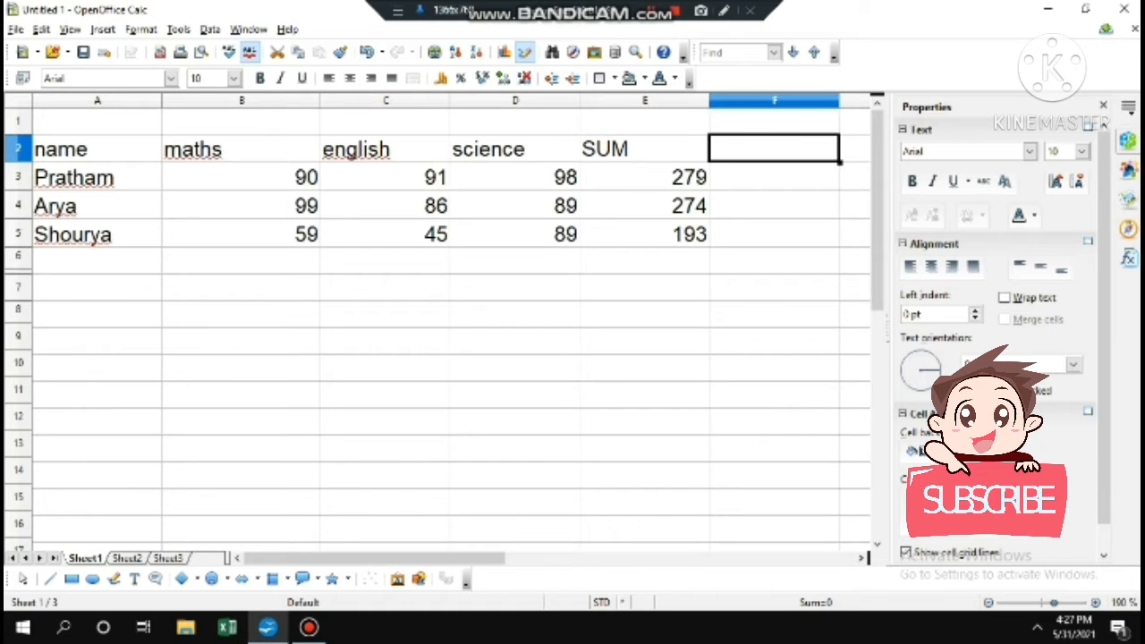
type("AV")
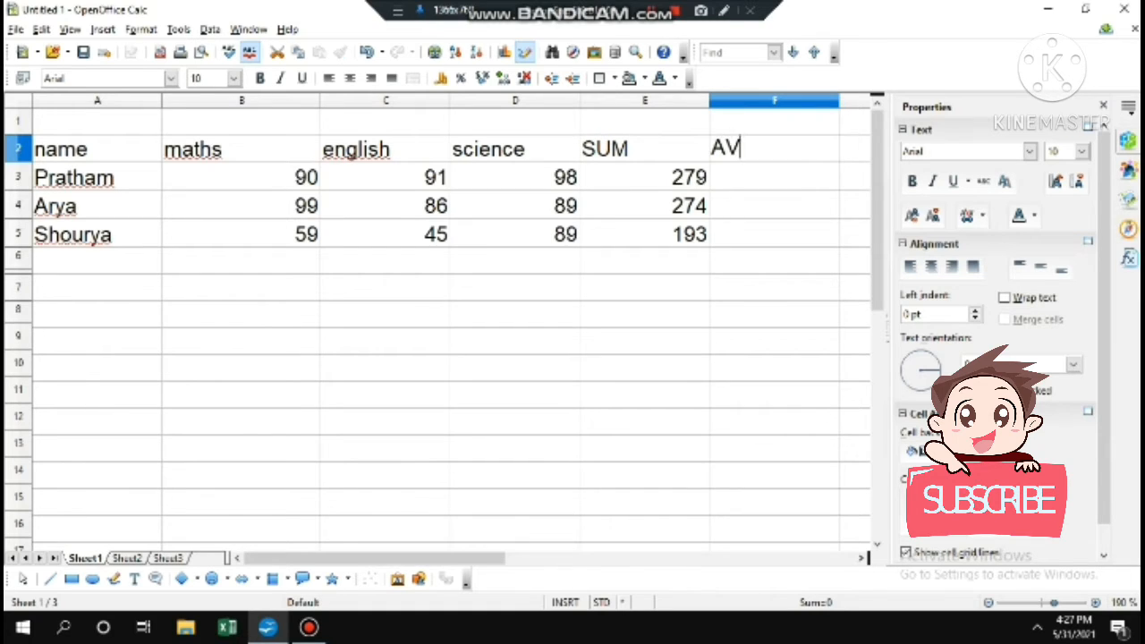
type("ERAGE")
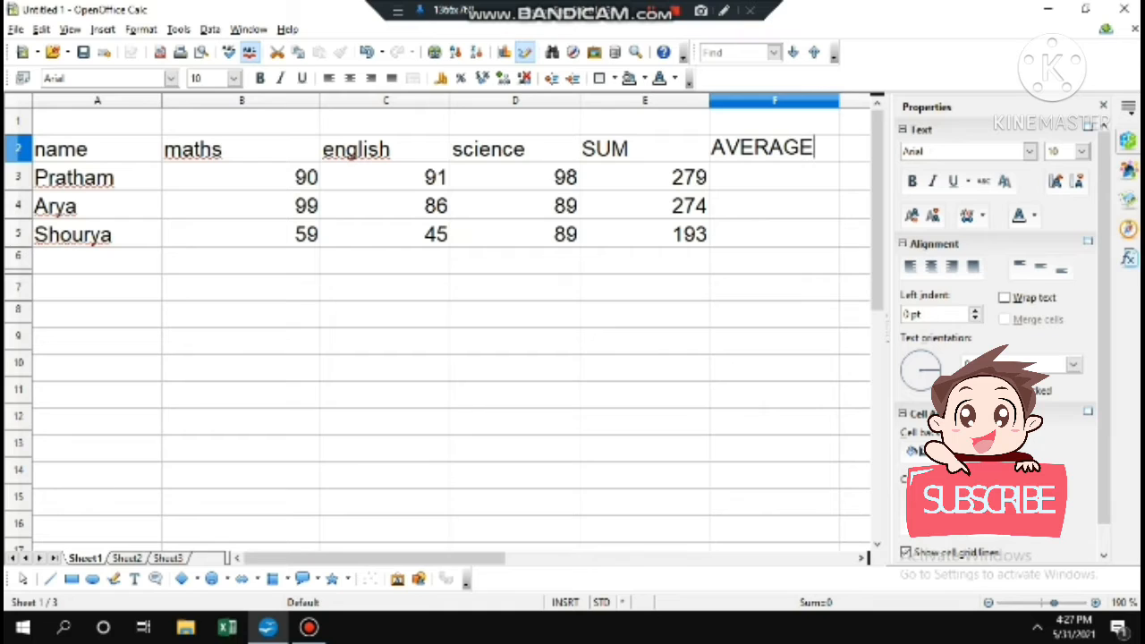
key("Return")
Fill =AVERAGE(B3:D3) down F3:F5, giving 93, 91.33333333 and 64.33333333
type("=")
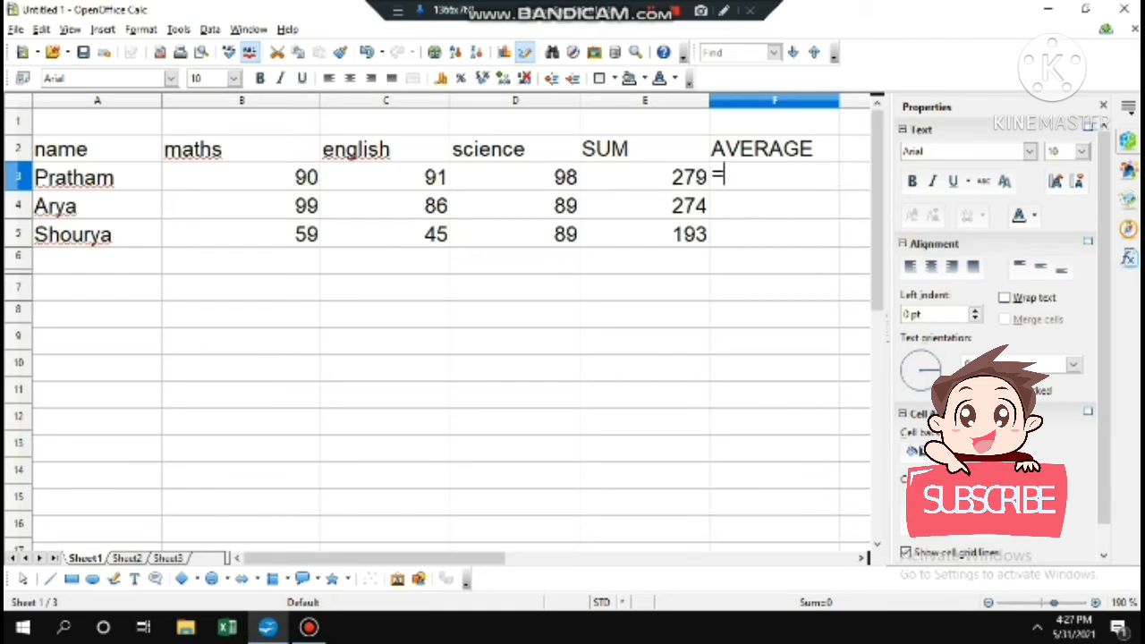
type("AVE")
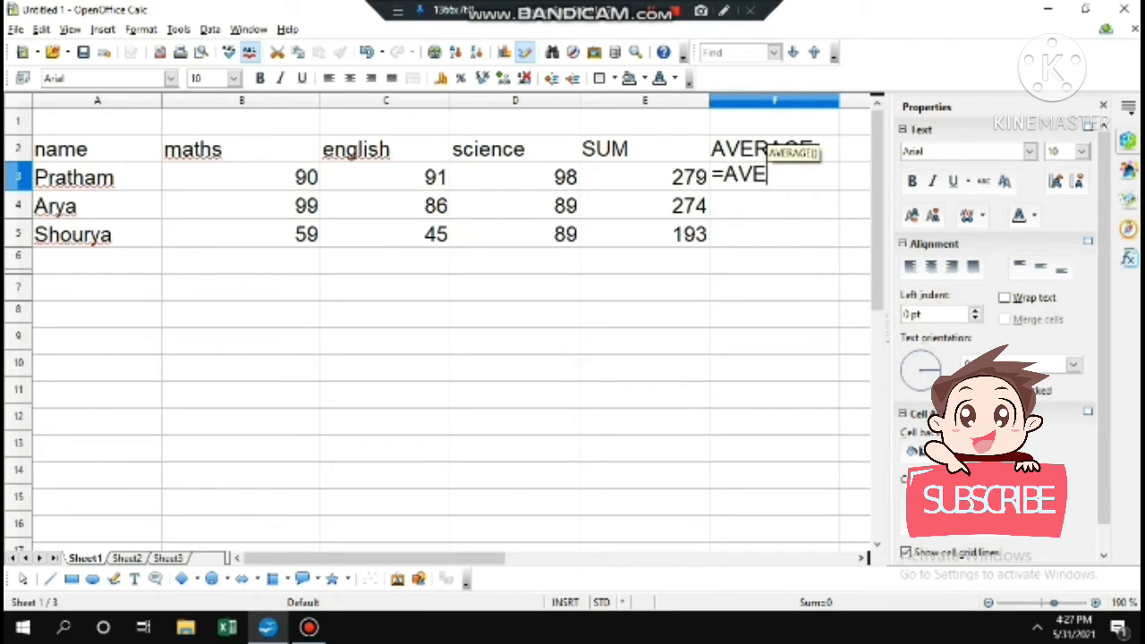
type("RAGE(")
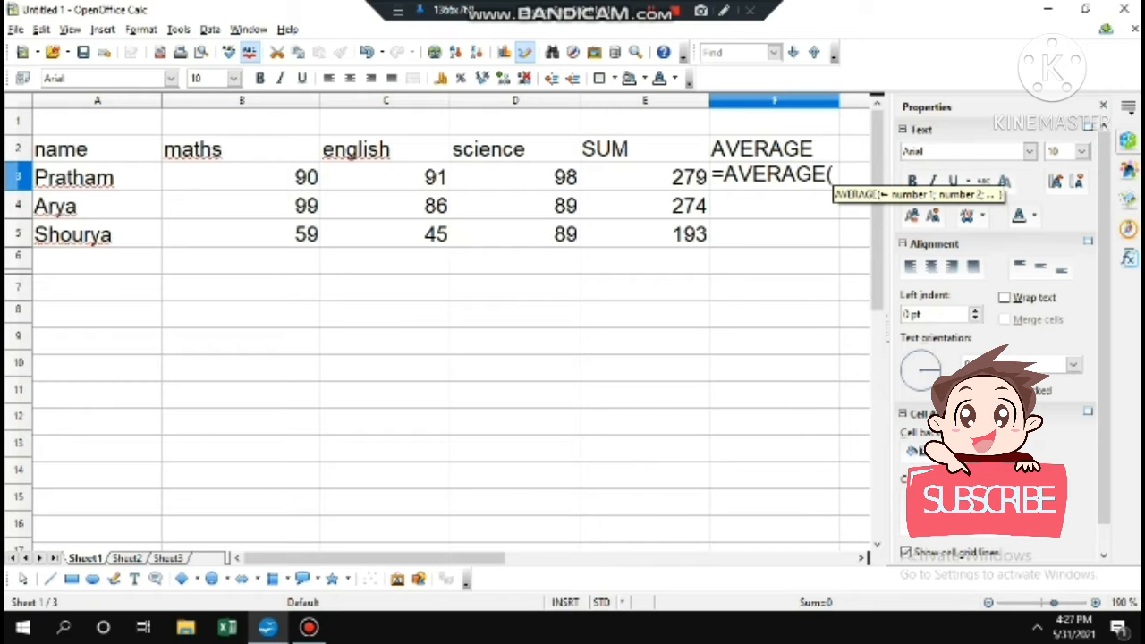
left_click(241, 177)
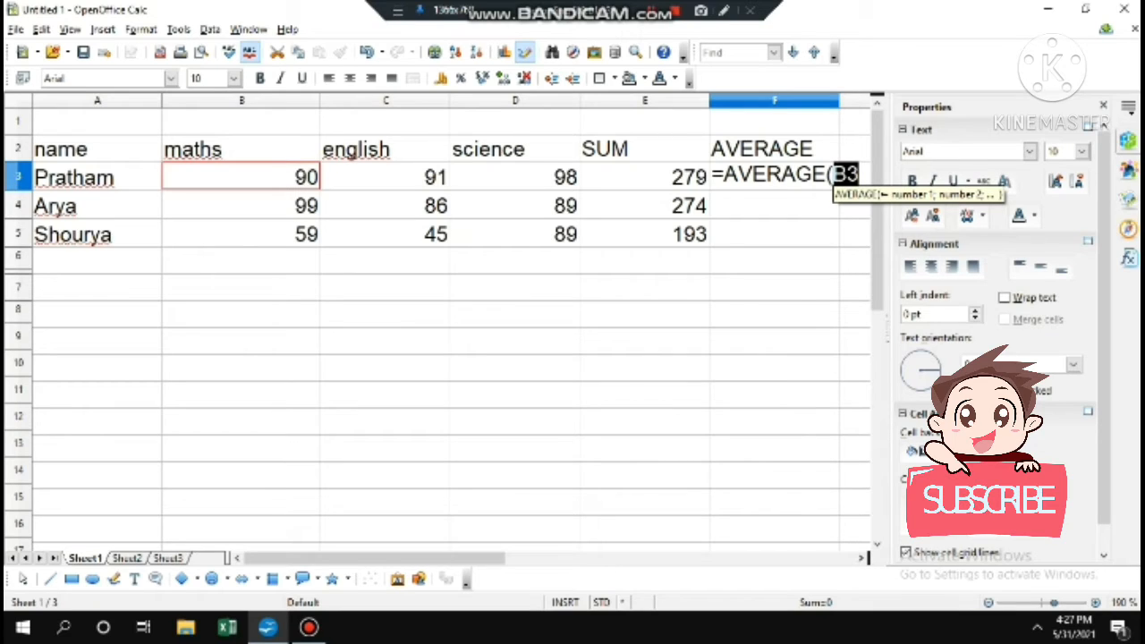
type(":")
left_click_drag(268, 177, 559, 179)
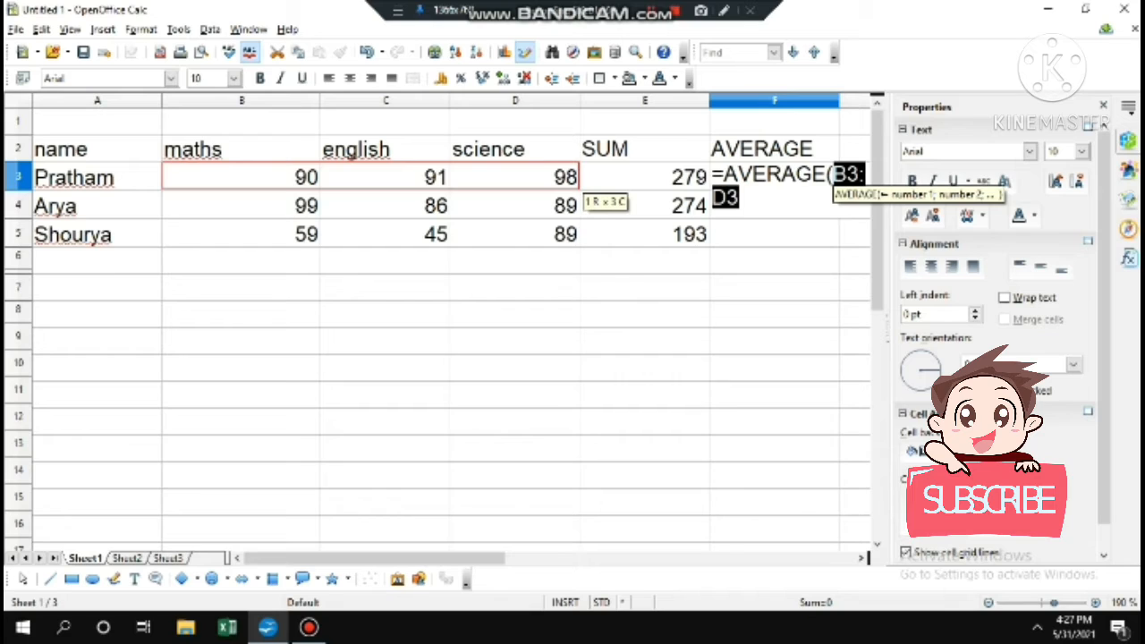
type(")")
key("Return")
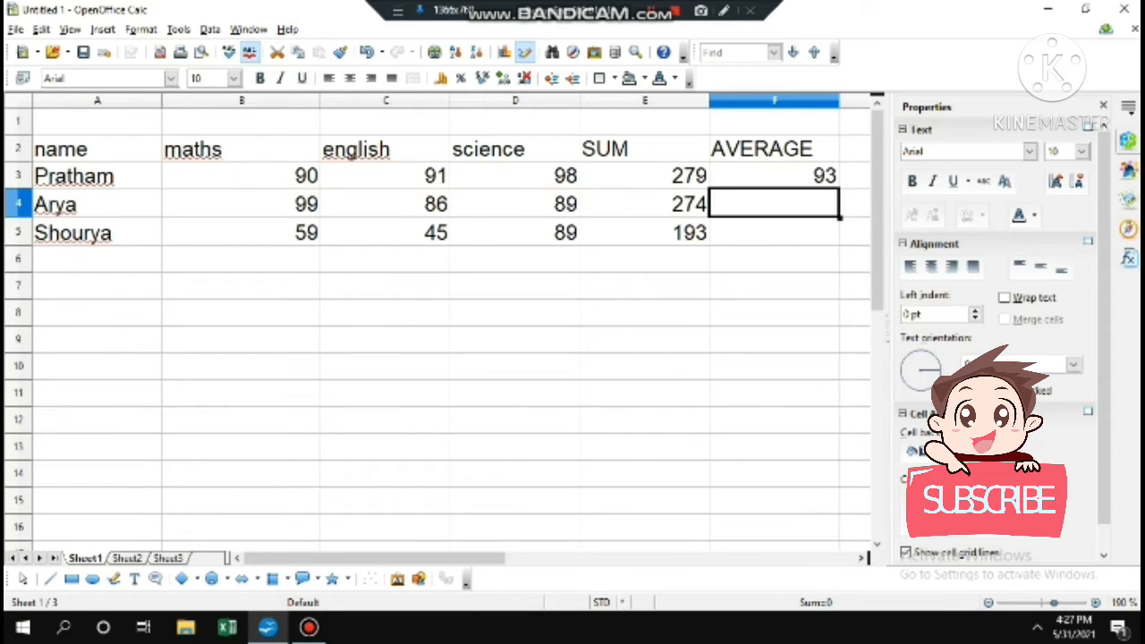
left_click(774, 176)
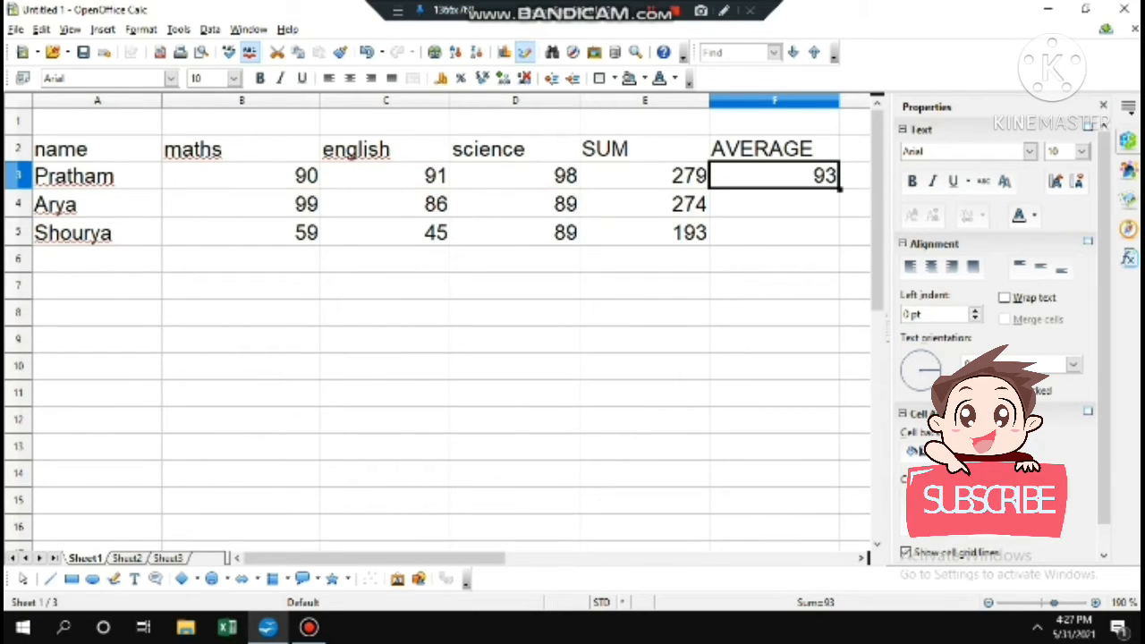
left_click_drag(839, 189, 839, 238)
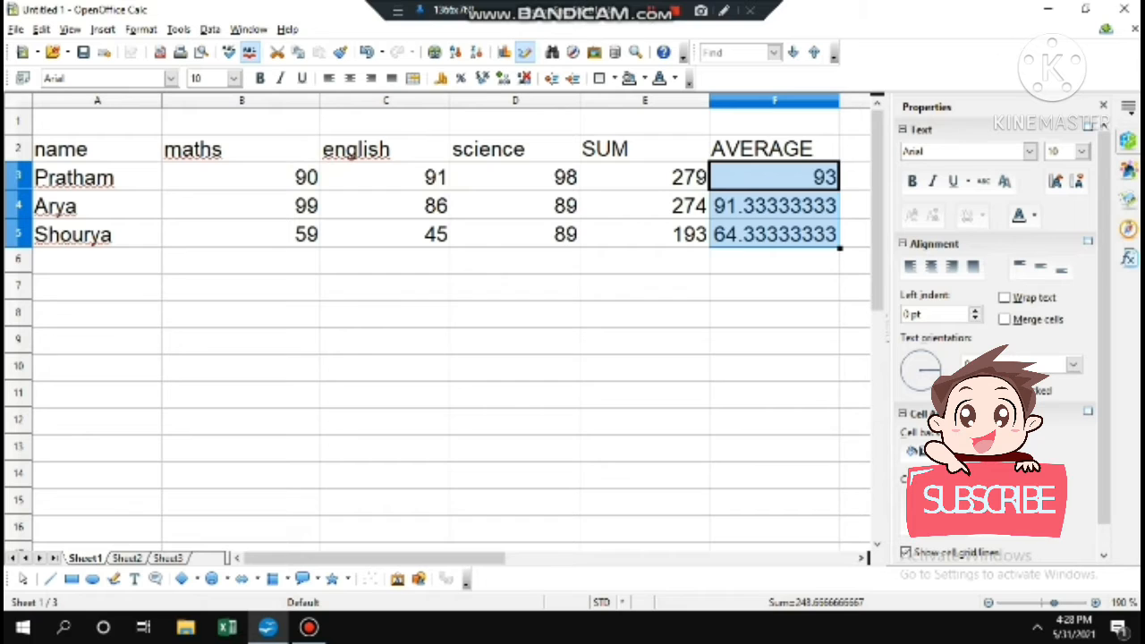
scroll(437, 327, "down", 9)
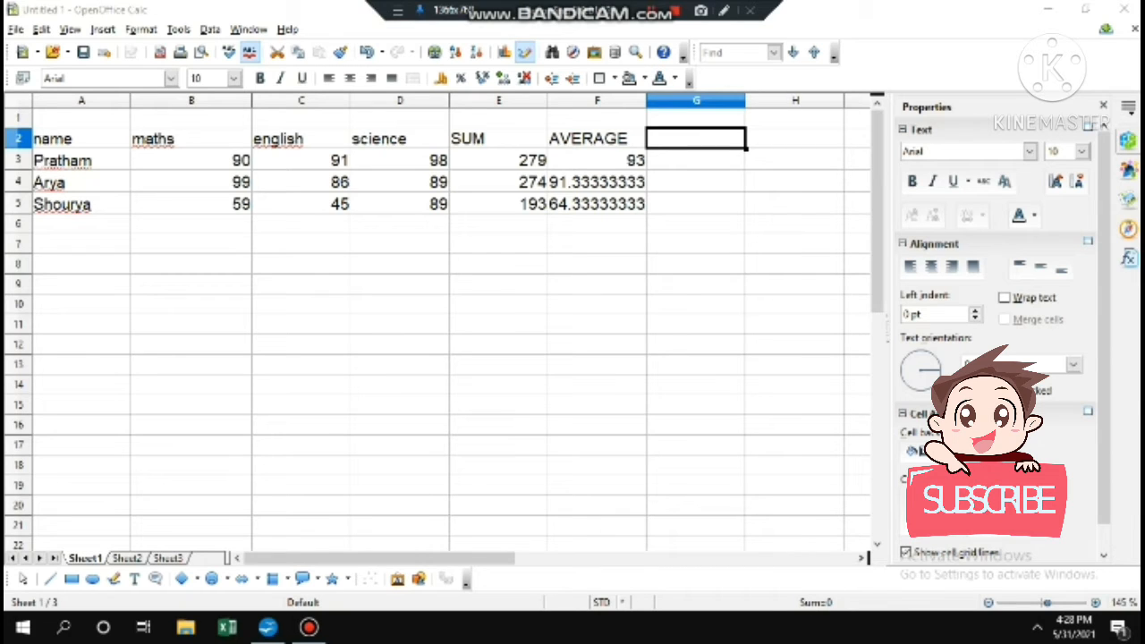
Head column G with MIN and fill =MIN(B3:D3) down to G5, giving 90, 86 and 45
type("MIN")
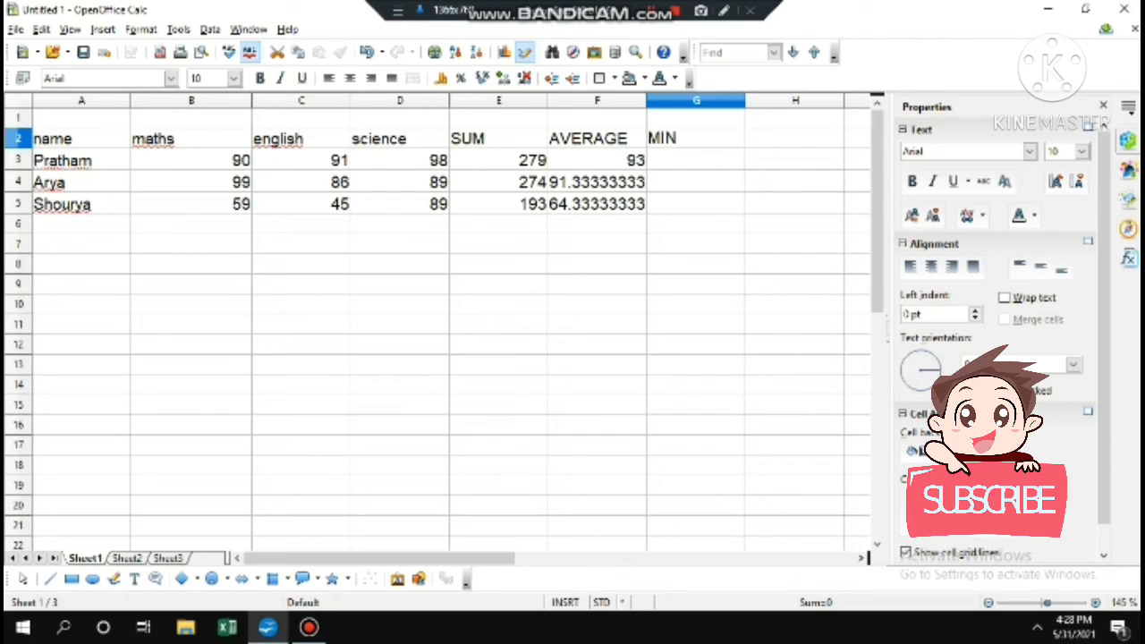
key("Return")
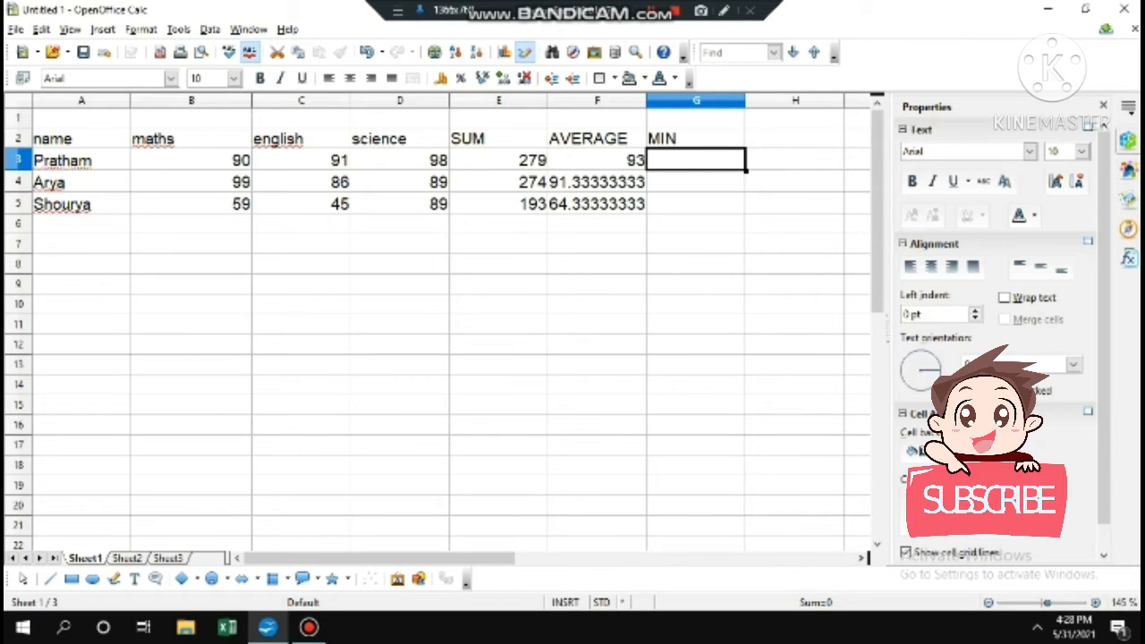
type("=MI")
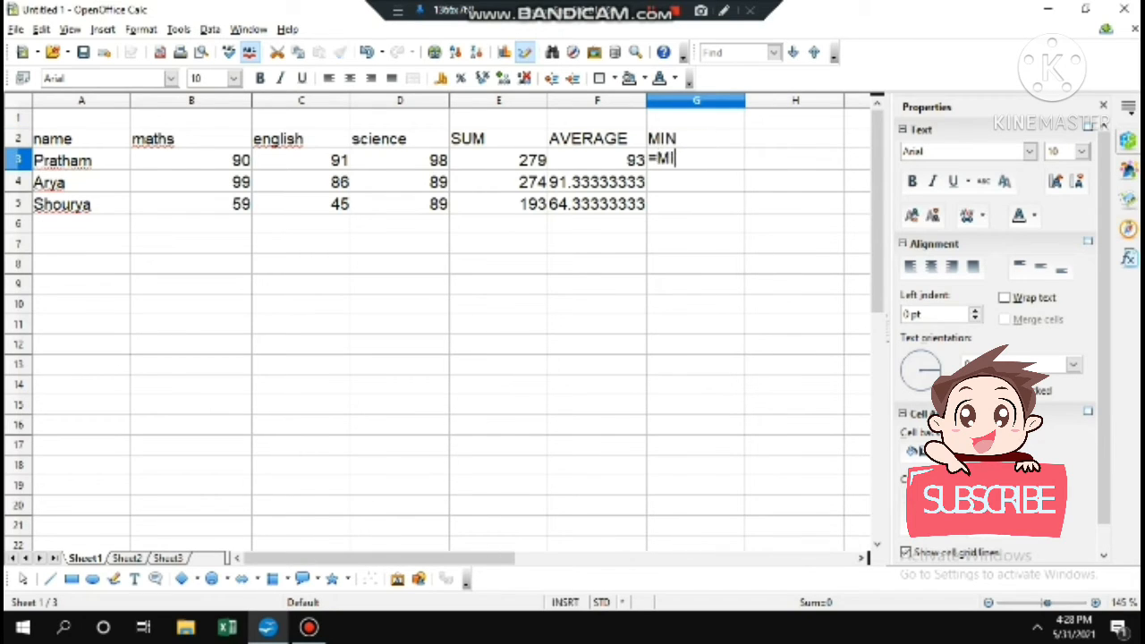
type("N(")
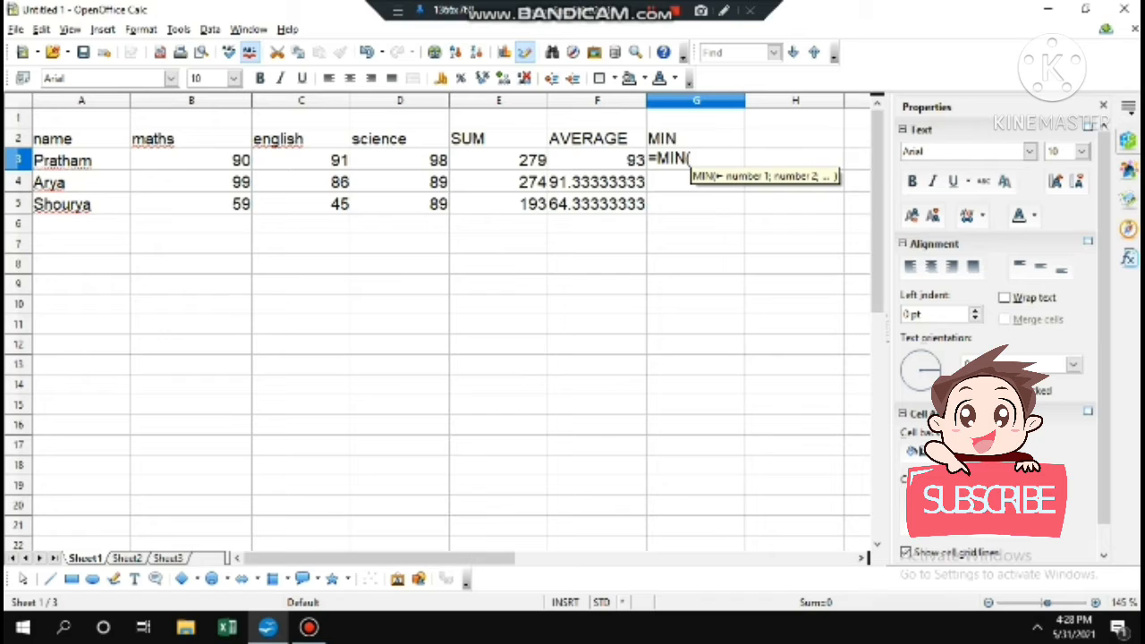
left_click_drag(206, 161, 443, 168)
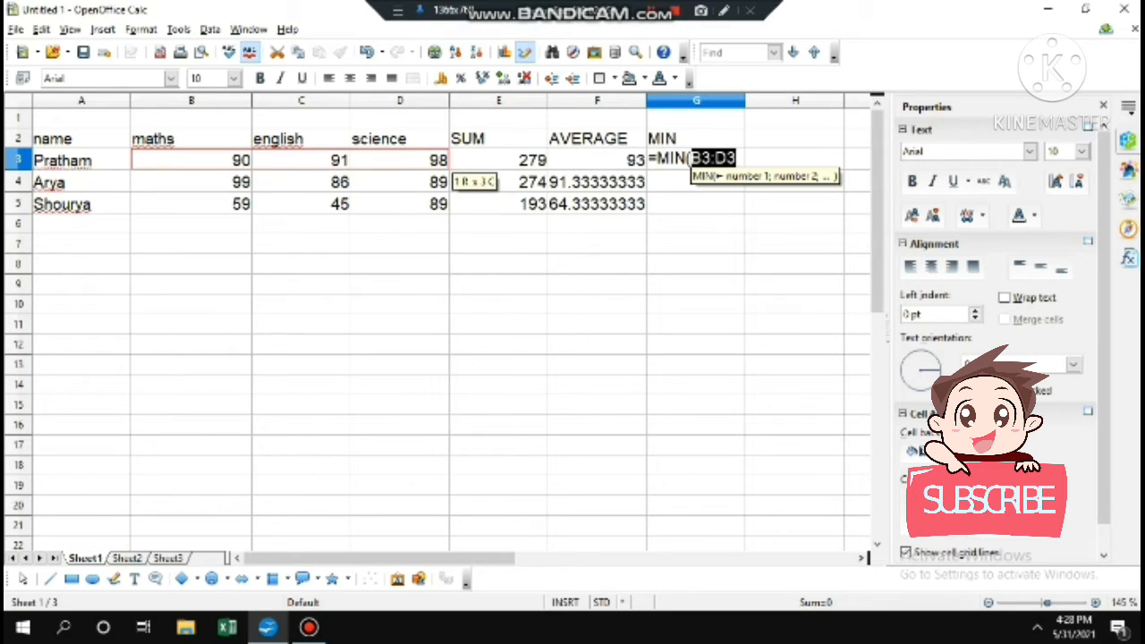
type(")")
key("Return")
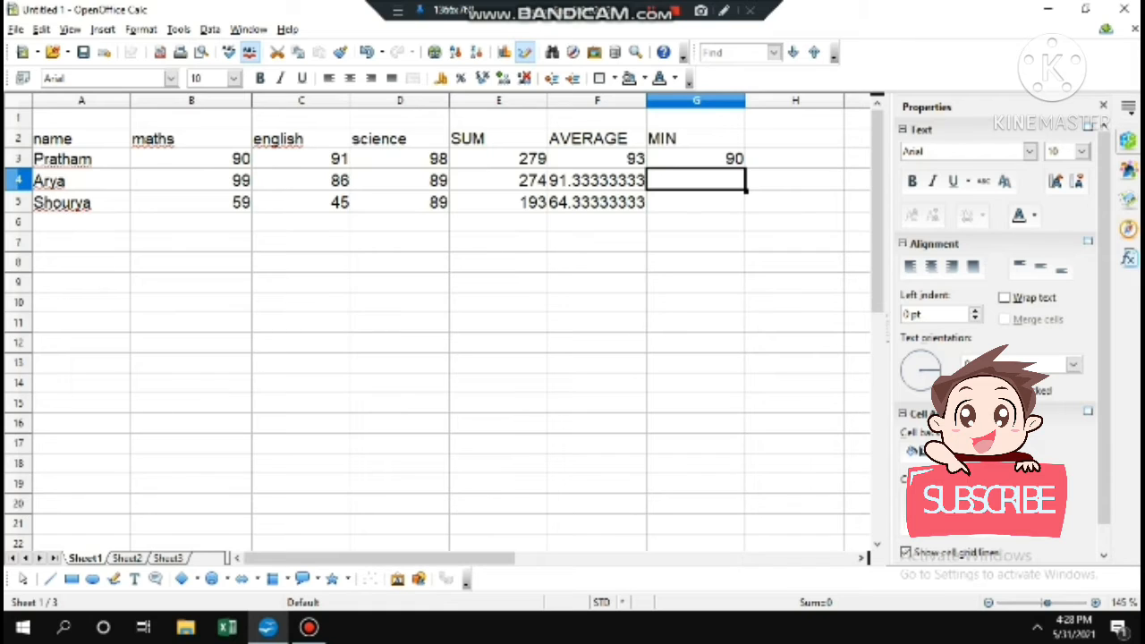
left_click(696, 159)
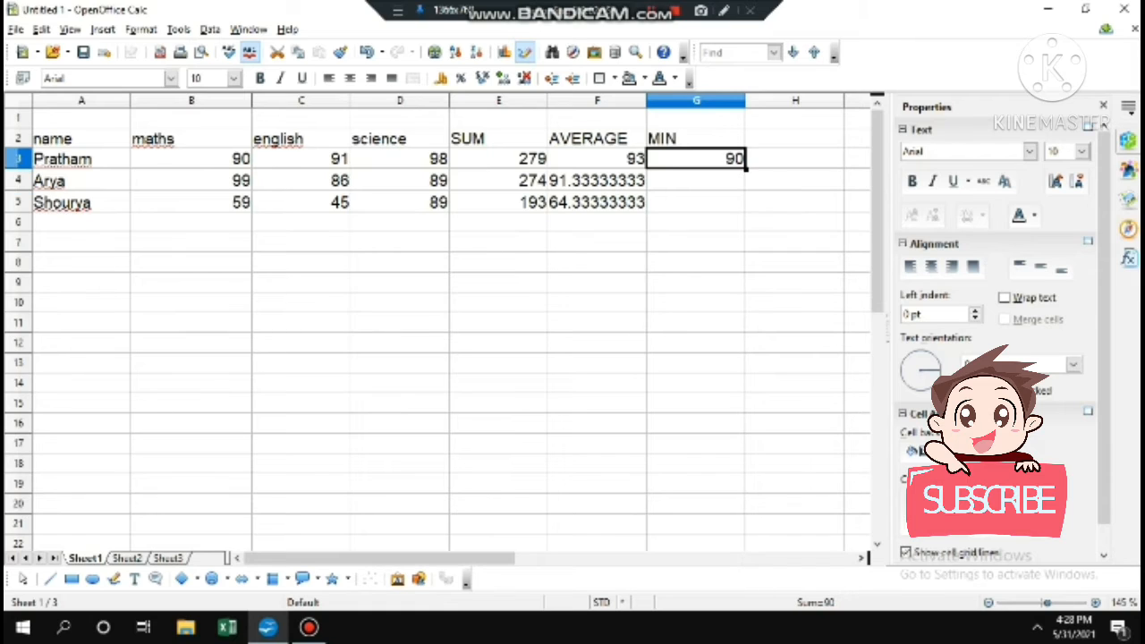
left_click_drag(745, 168, 743, 211)
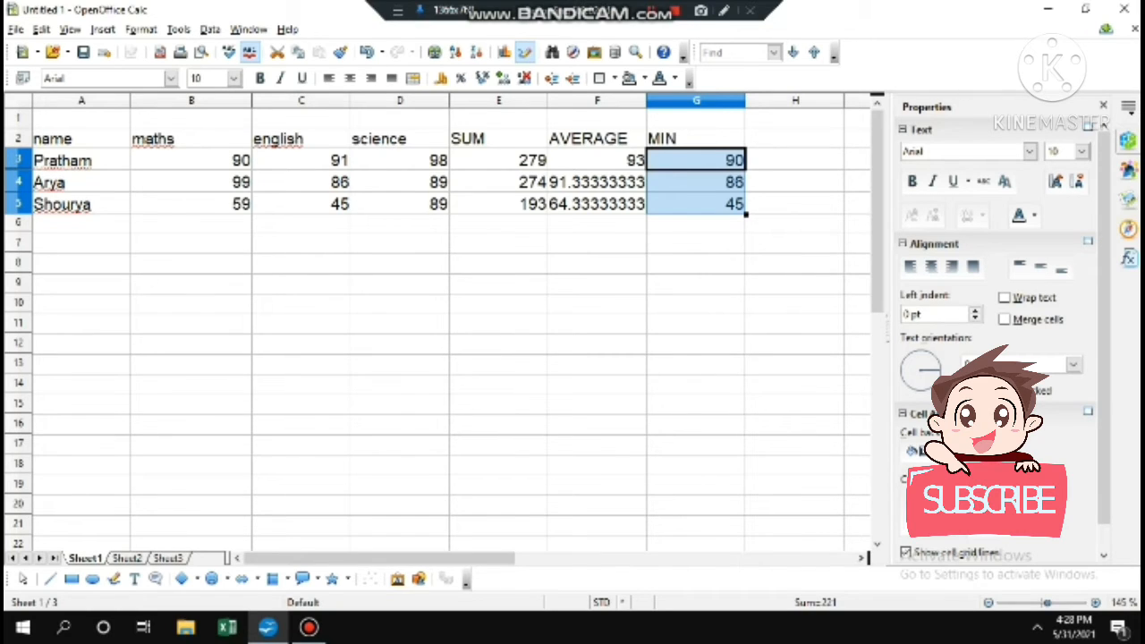
left_click(795, 139)
Head column H with MAX and fill =MAX(B3:D3) down to H5, giving 98, 99 and 89
type("MAX")
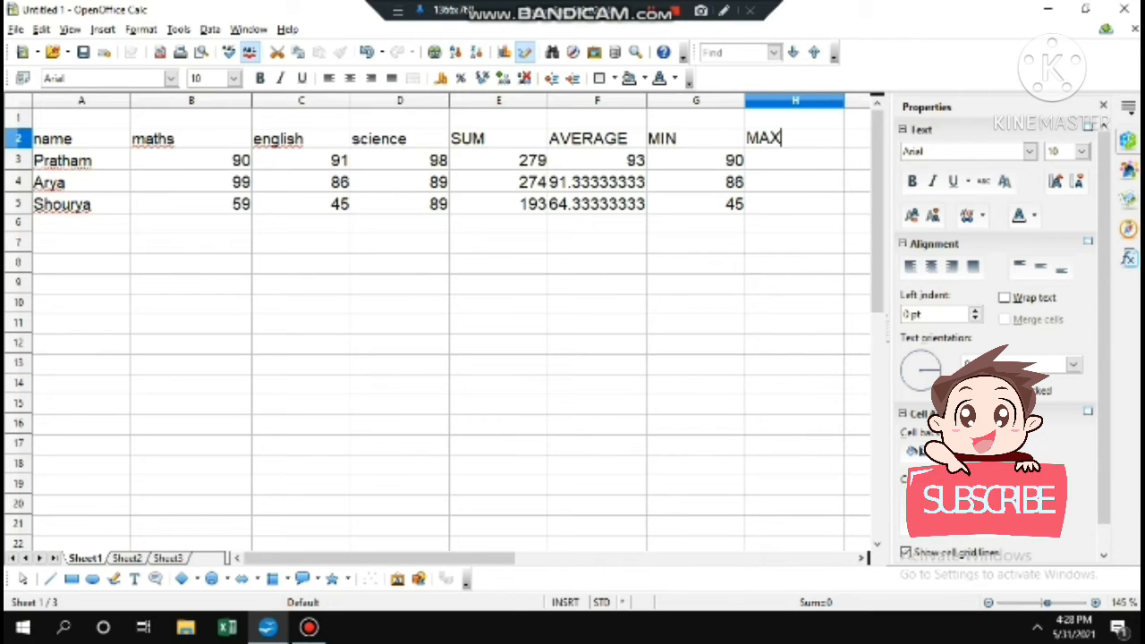
key("Return")
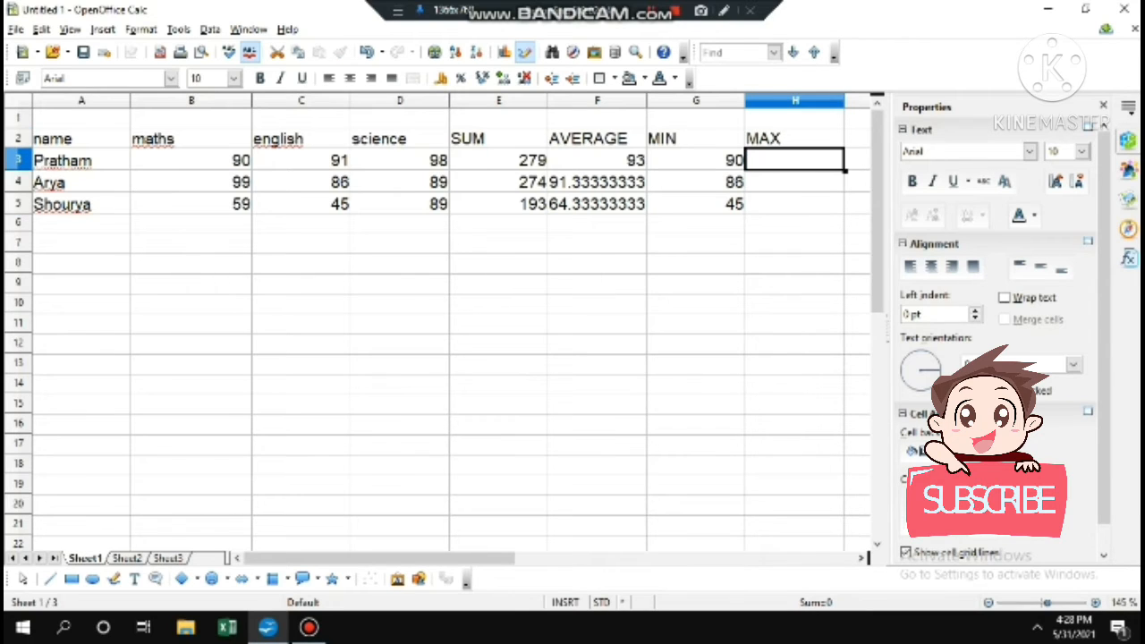
type("=MAX")
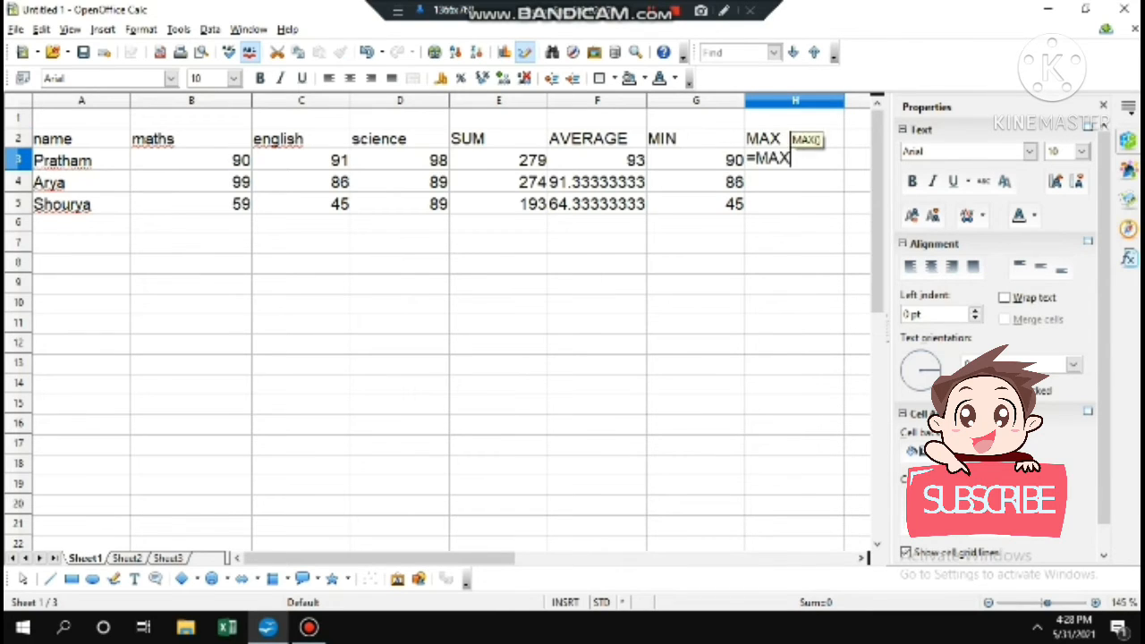
type("(")
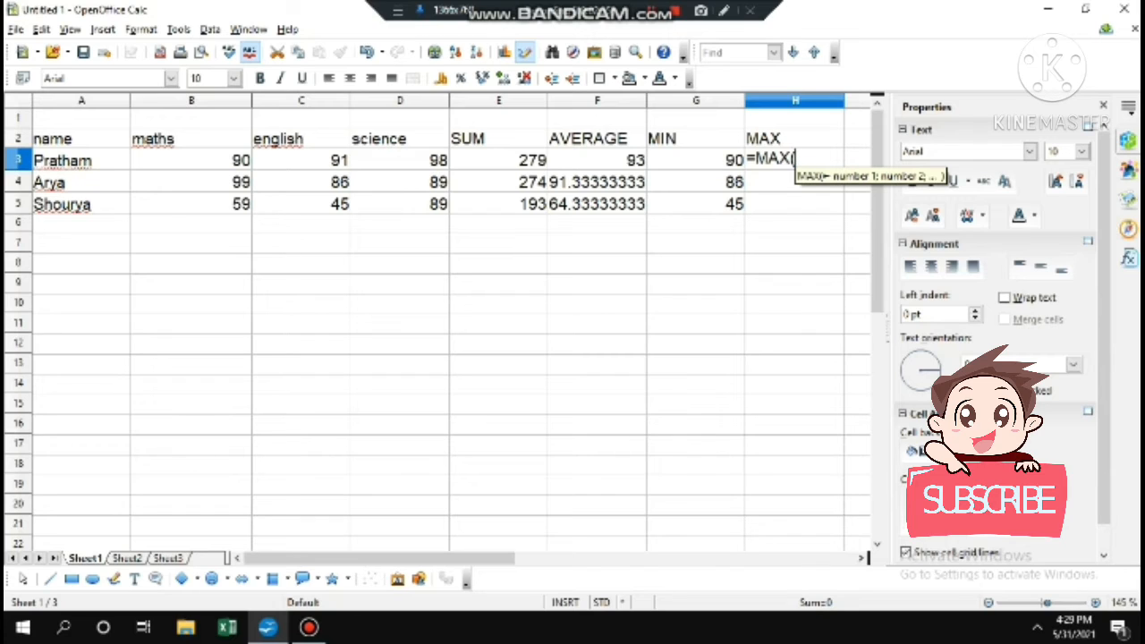
left_click(190, 160)
left_click_drag(191, 160, 444, 167)
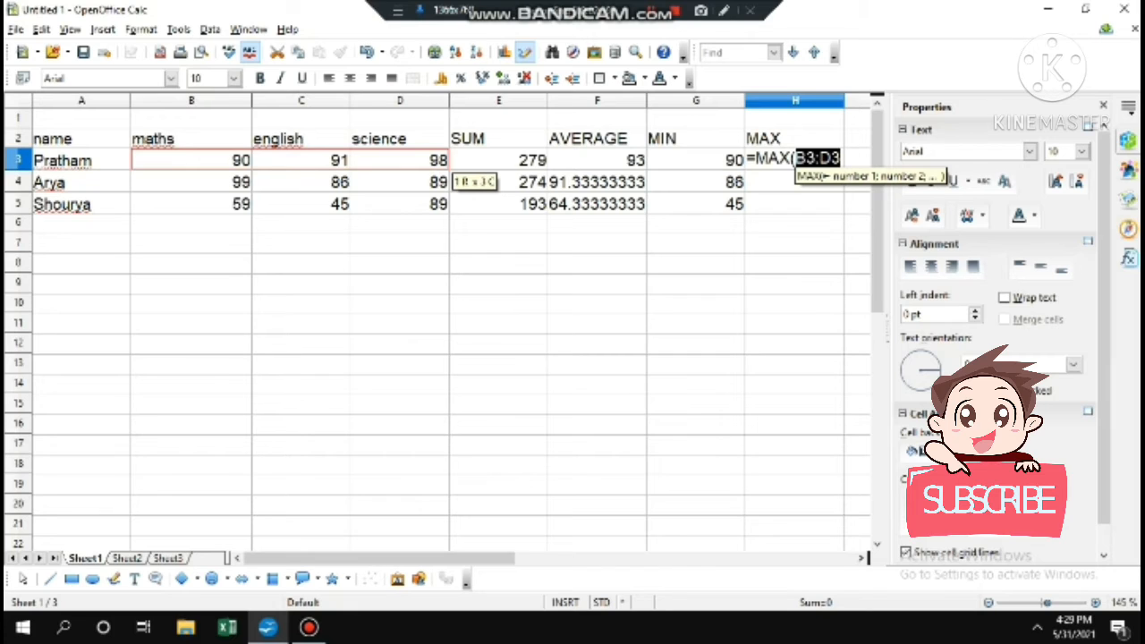
type(")")
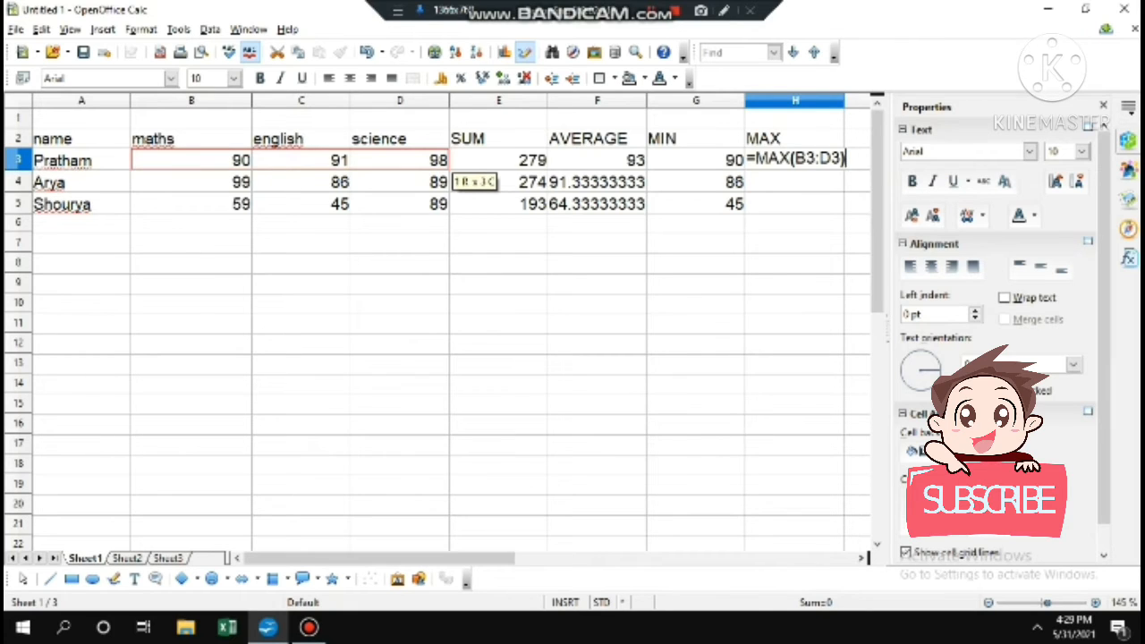
key("Return")
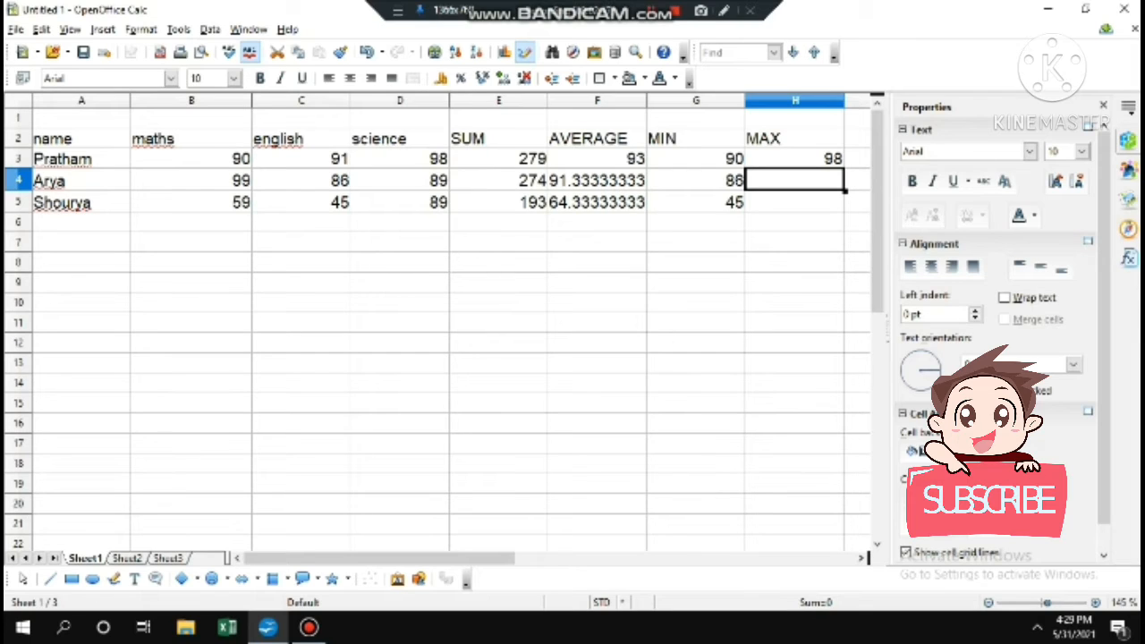
left_click(795, 159)
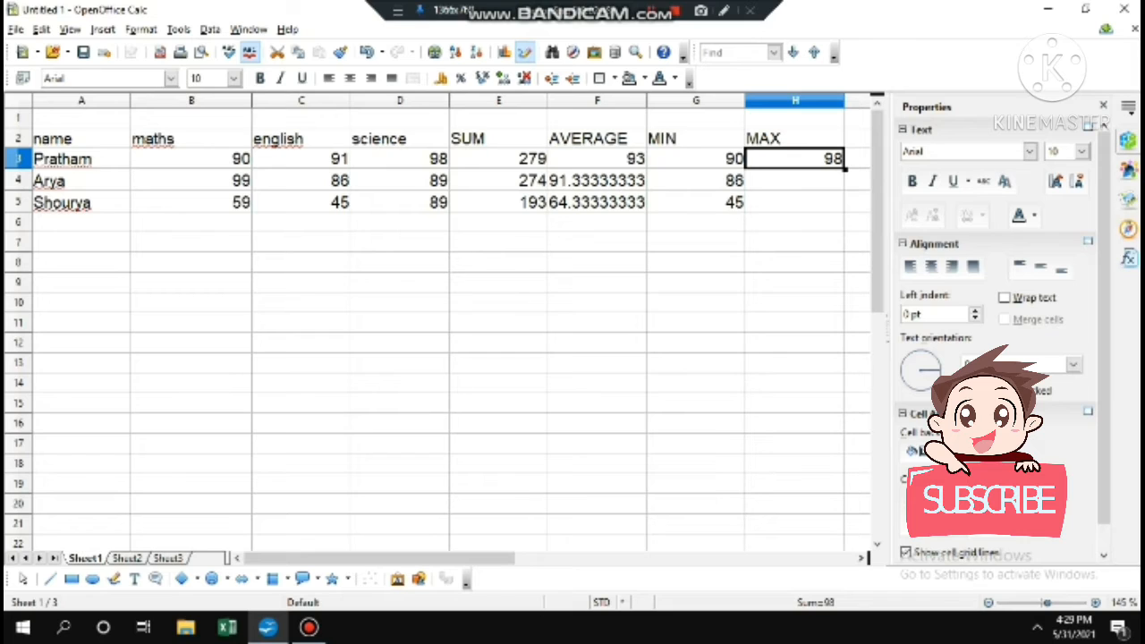
left_click_drag(845, 168, 841, 206)
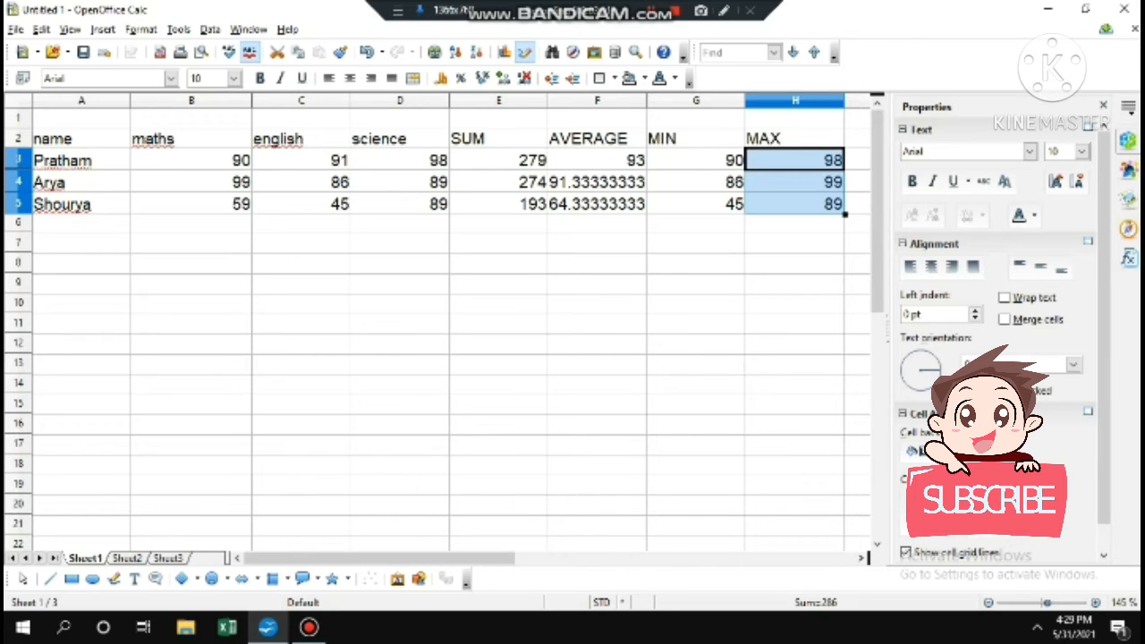
left_click(191, 263)
Type a COUNT label in B8 and enter =COUNT(B3:D3) in B9, returning 3
type("C")
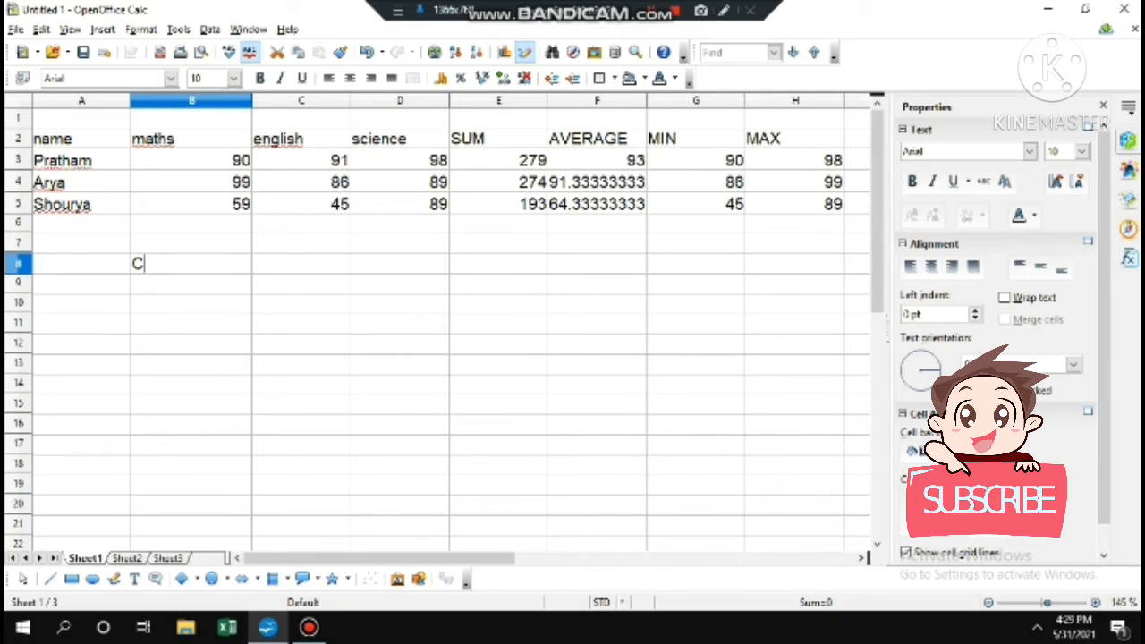
type("OUNT")
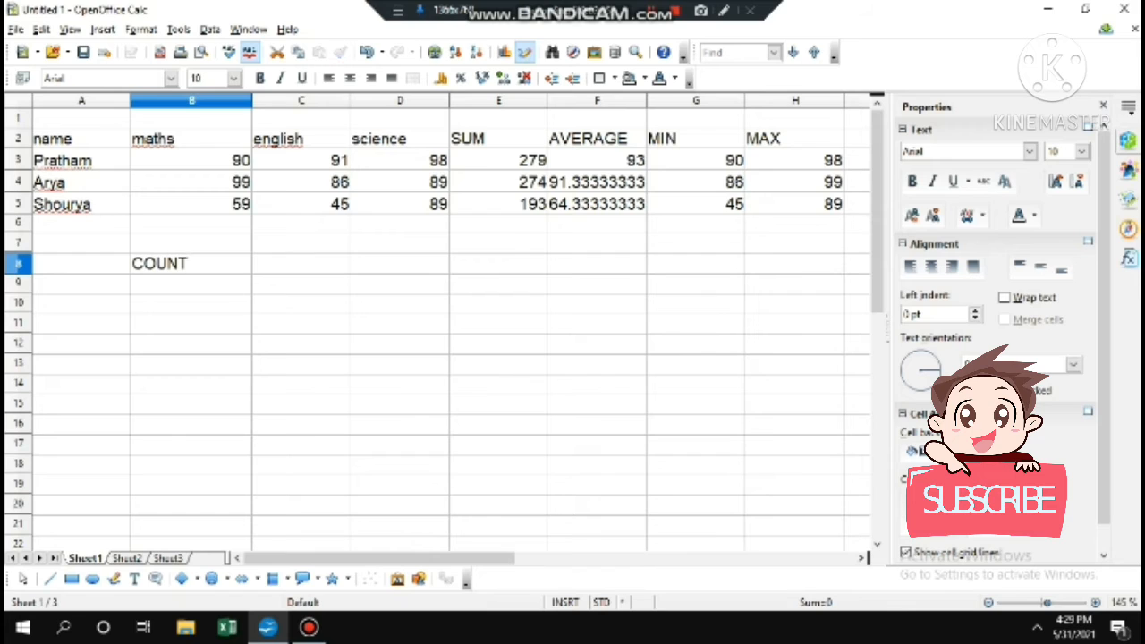
key("Return")
type("=")
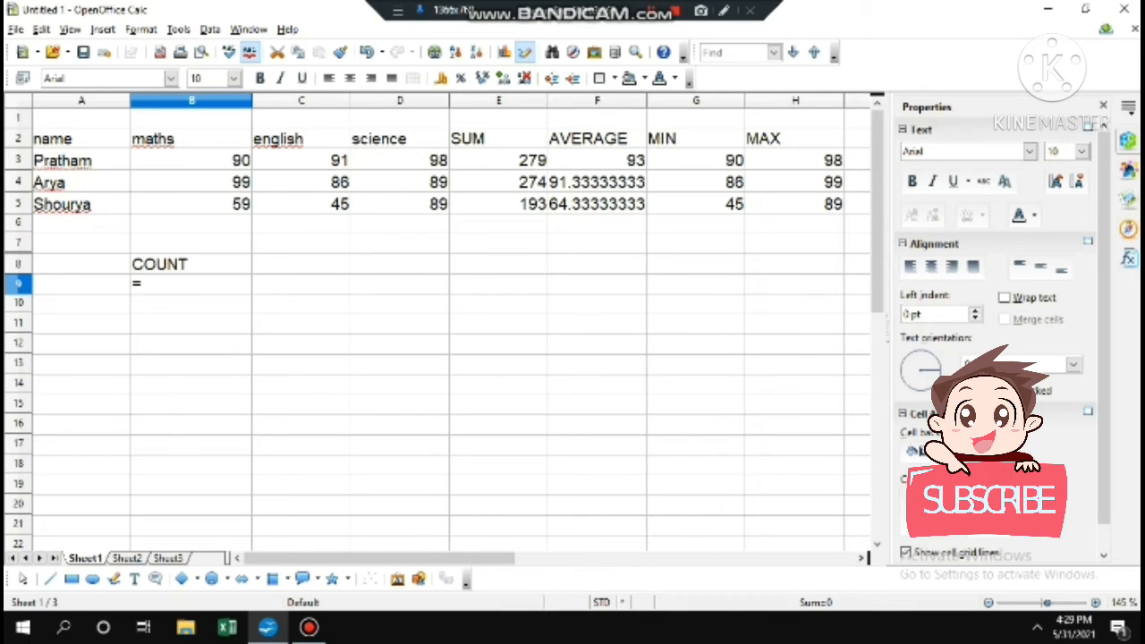
type("COUN")
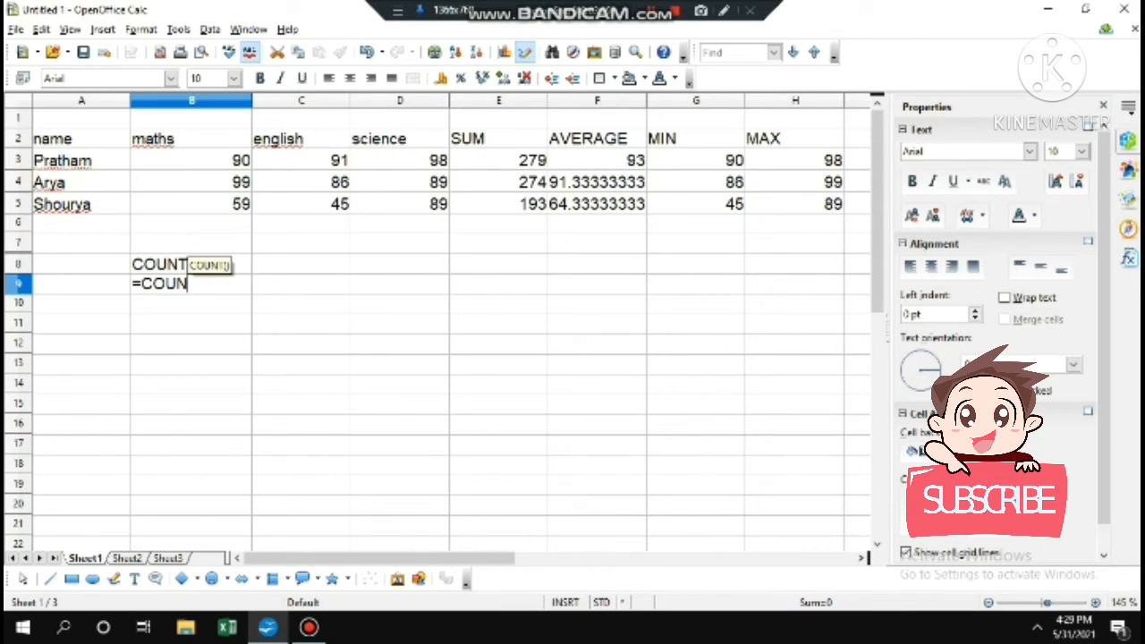
type("T(")
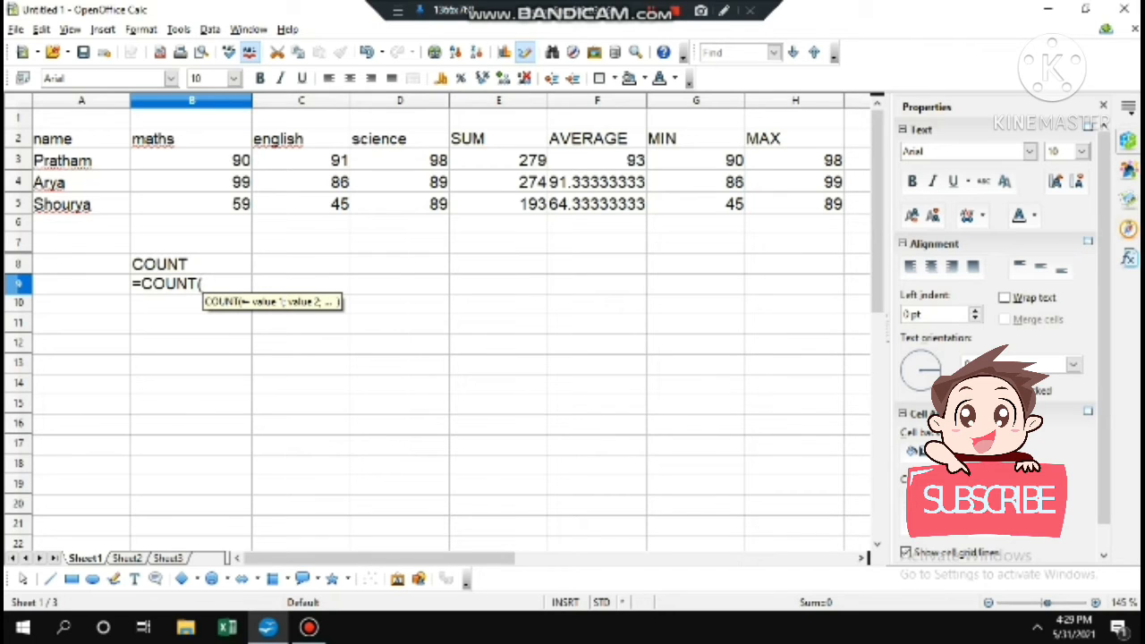
left_click_drag(206, 161, 443, 163)
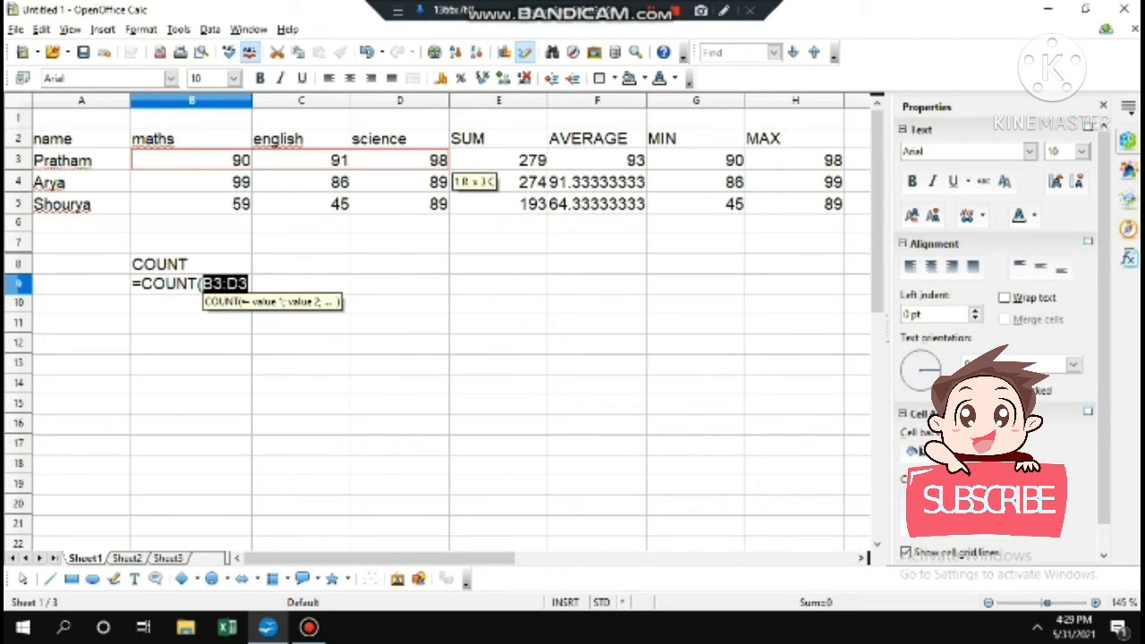
type(")")
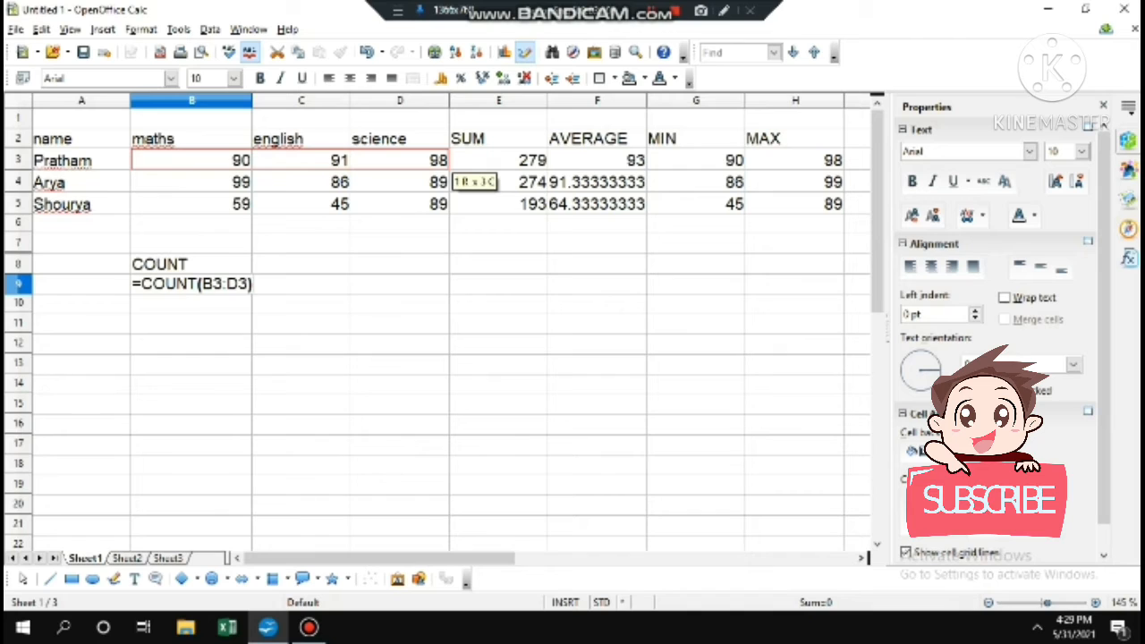
key("Return")
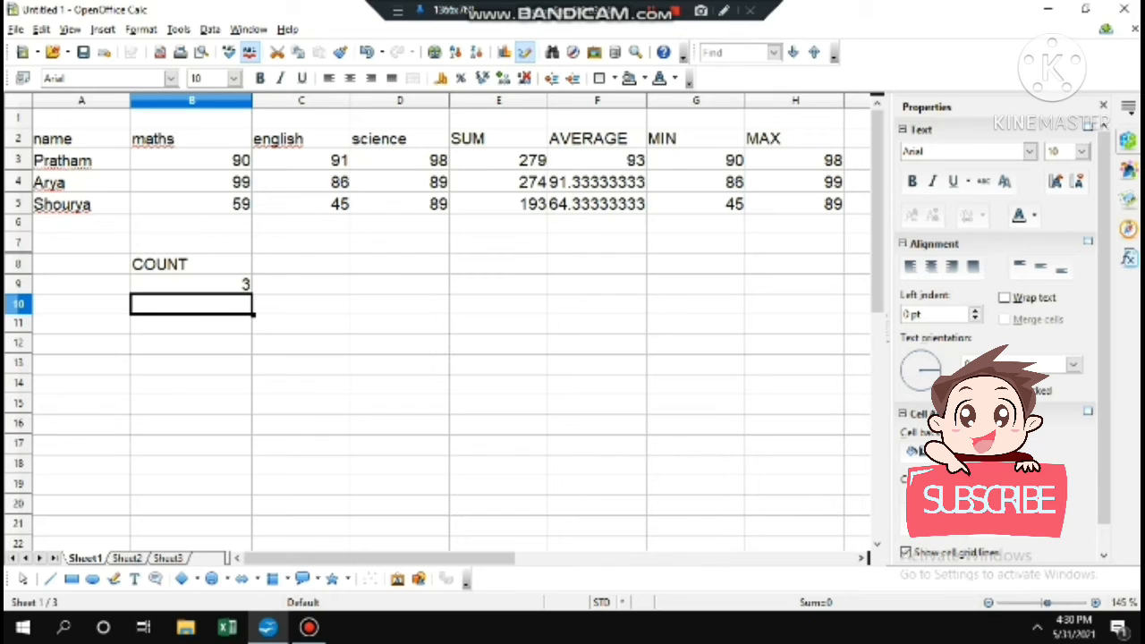
Replace the english mark 91 in C3 with the letter O
left_click(301, 160)
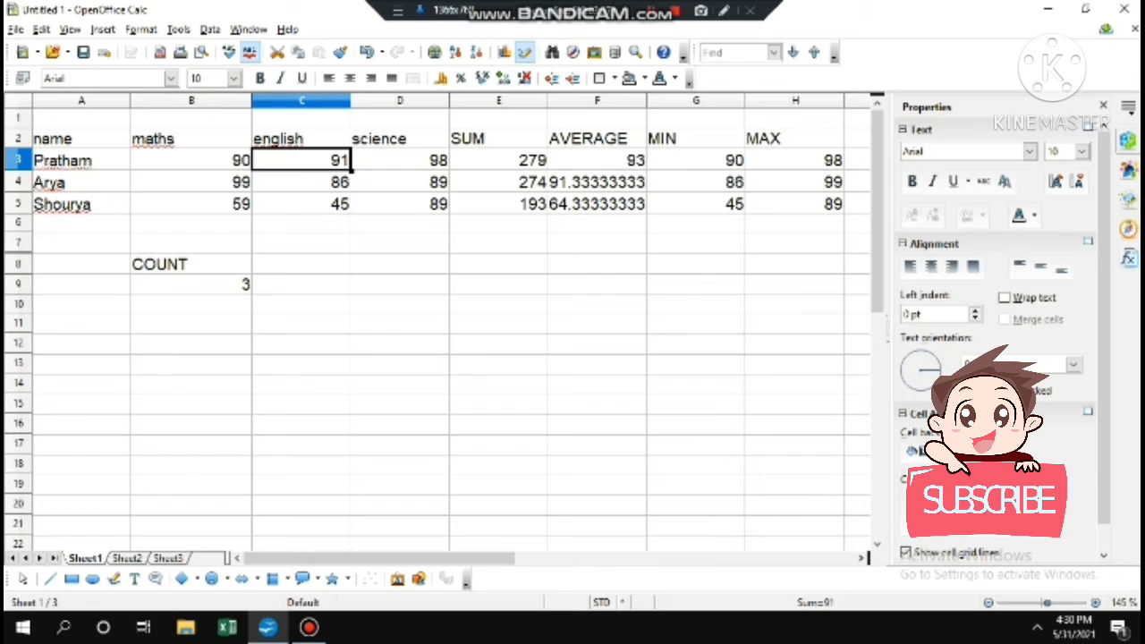
key("Delete")
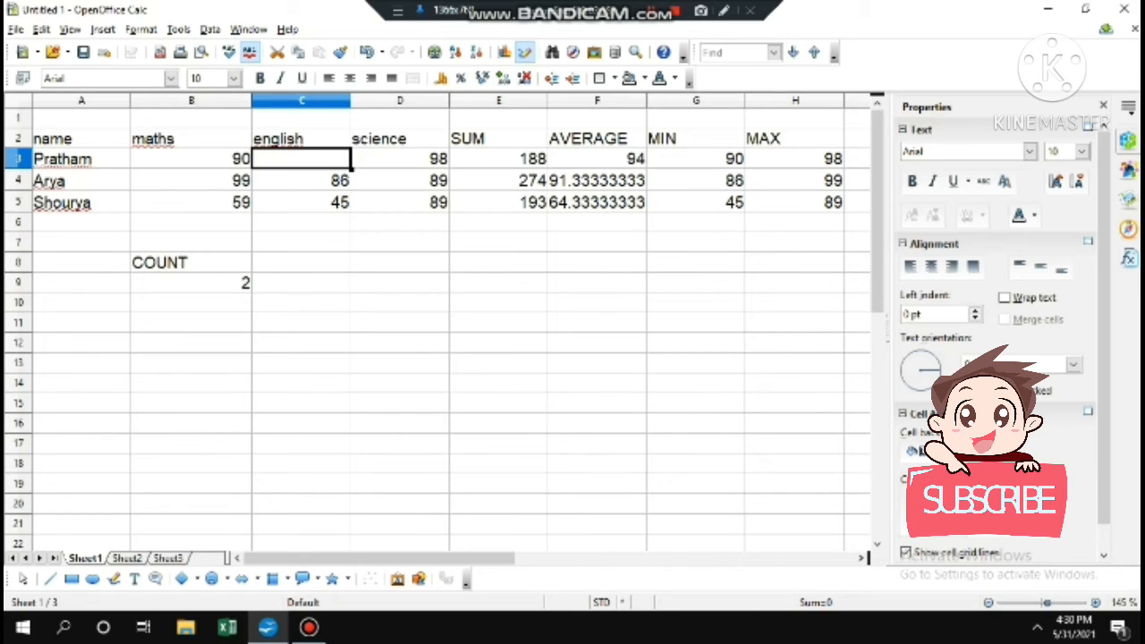
type("O")
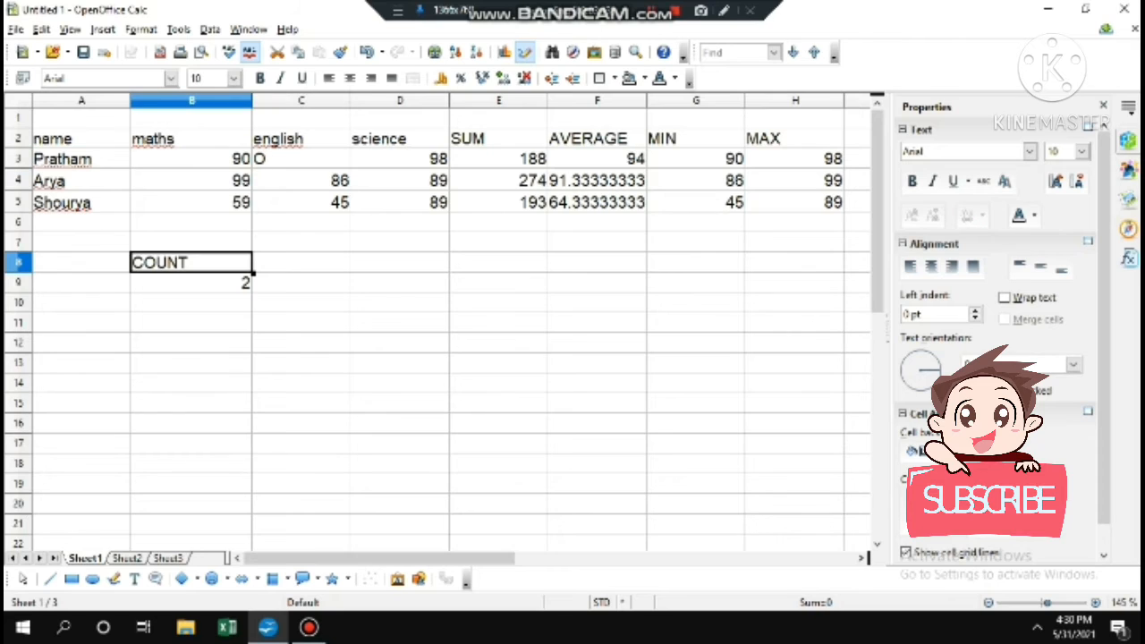
Re-enter =COUNT(B3:D3) in B9 so it now returns 2
left_click(191, 283)
key("Delete")
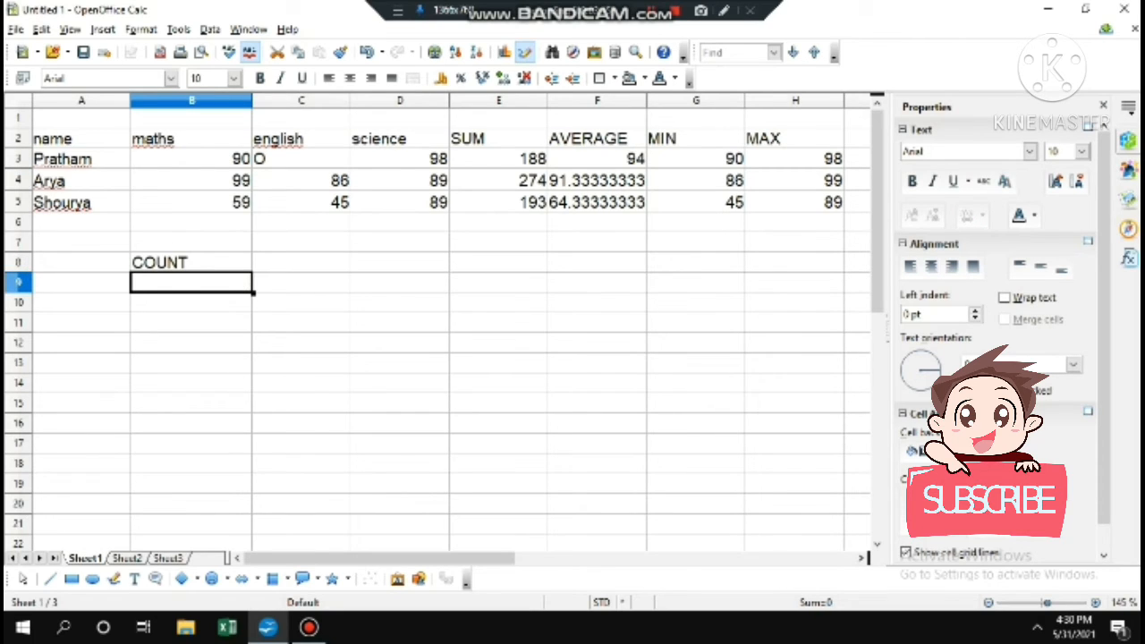
type("=COU")
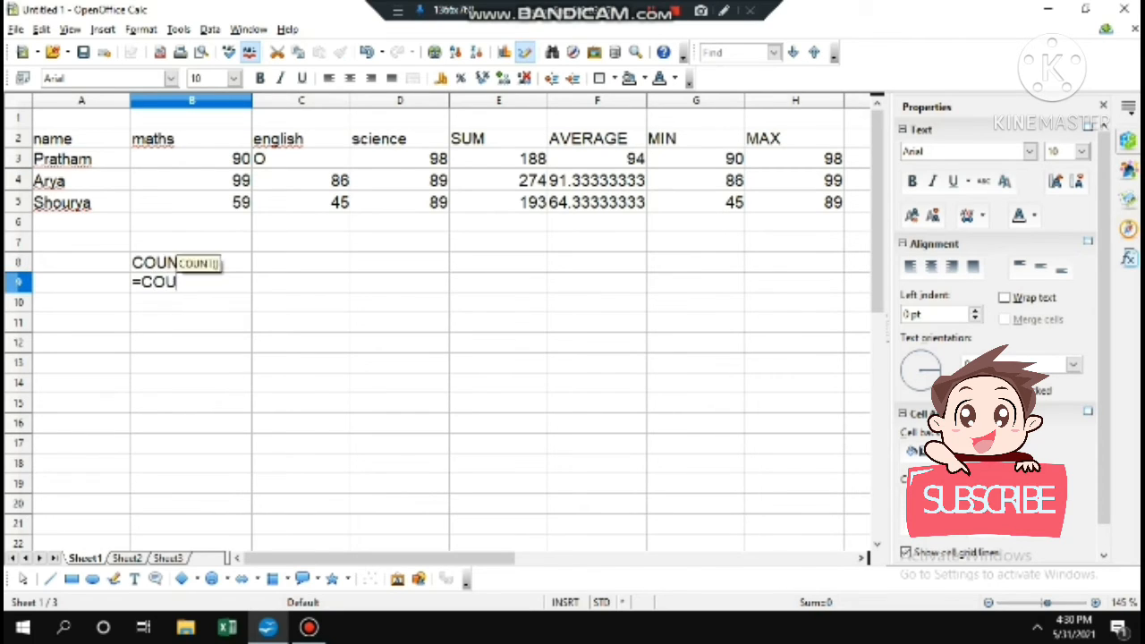
type("NT(")
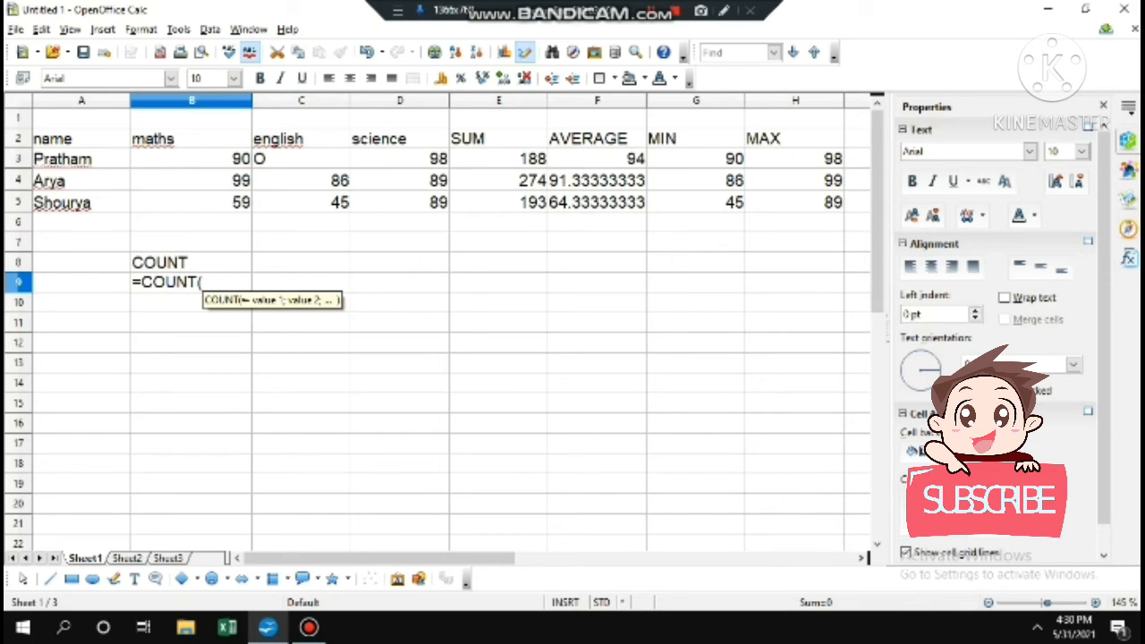
left_click_drag(191, 160, 532, 160)
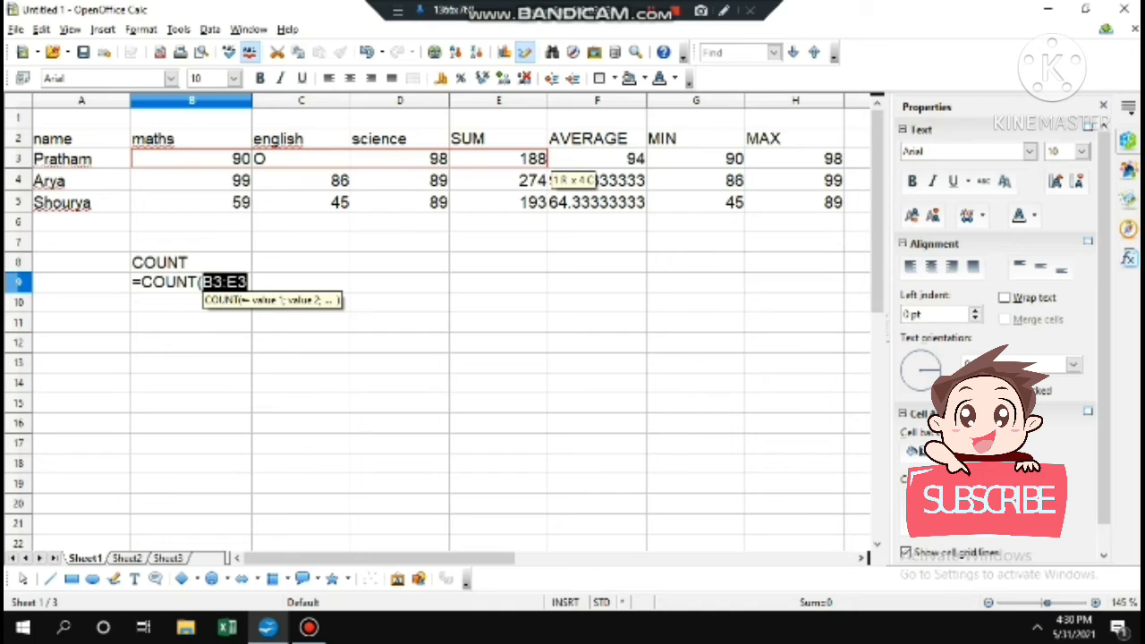
left_click_drag(191, 159, 400, 160)
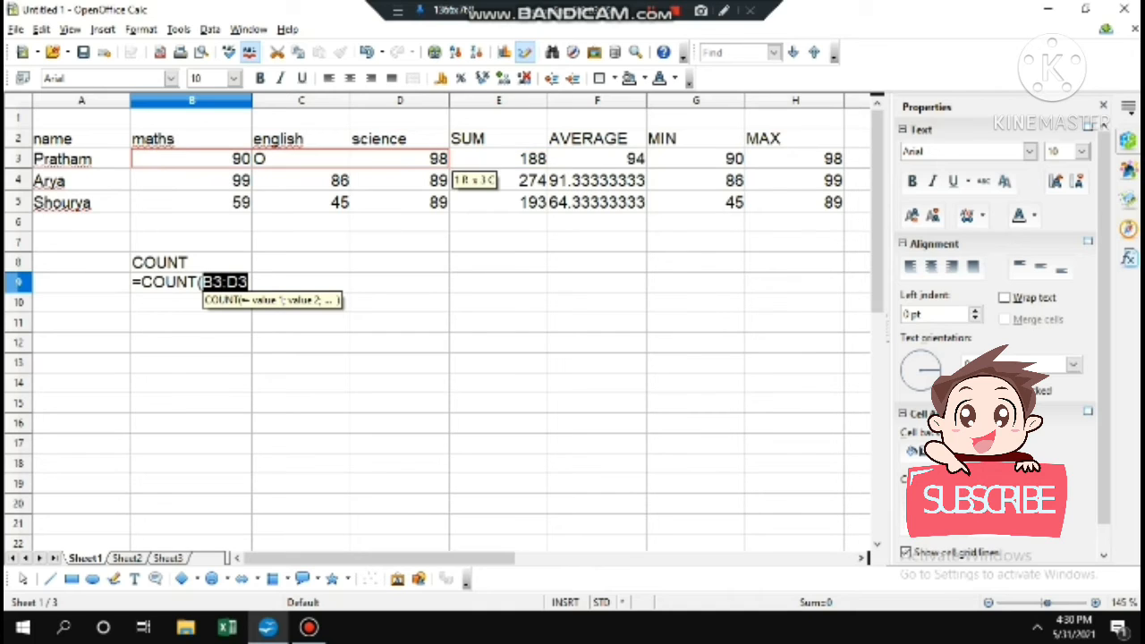
type(")")
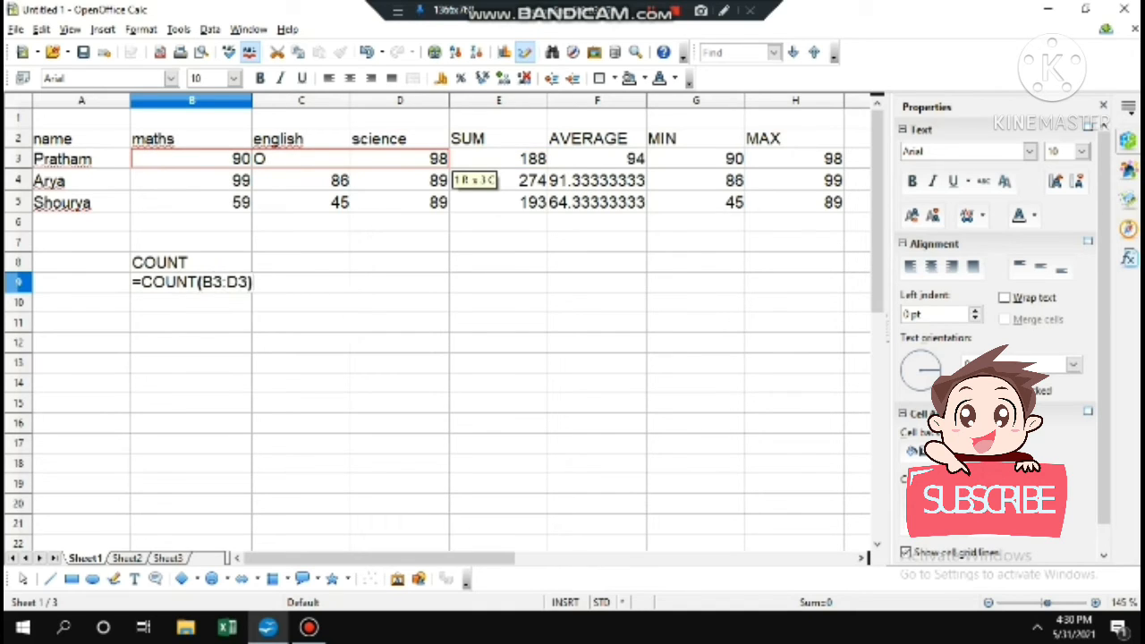
key("Return")
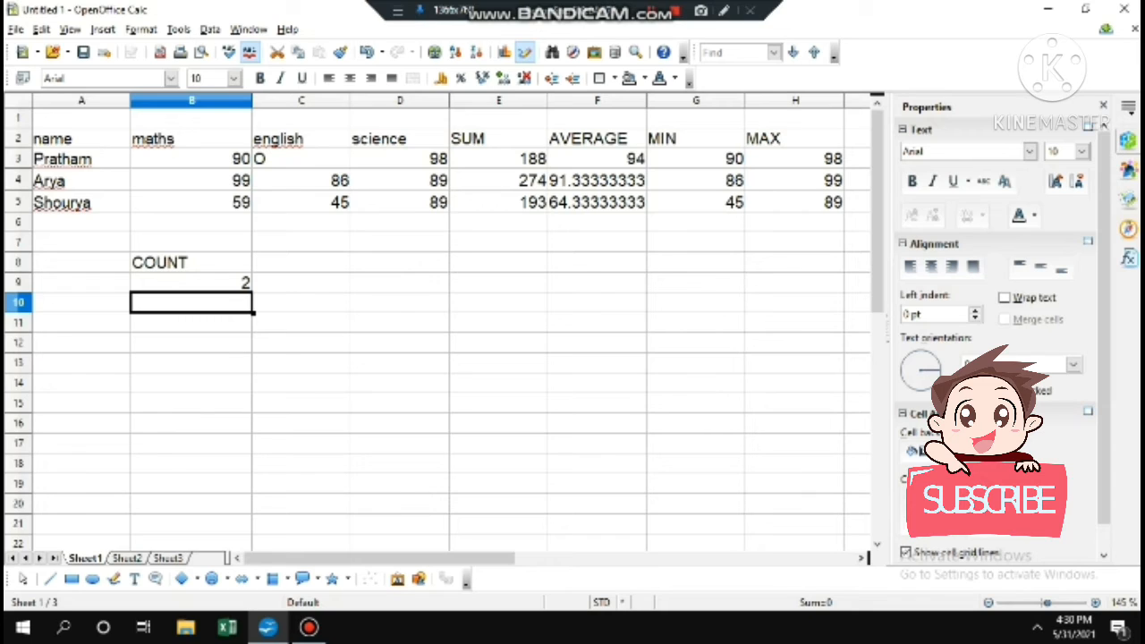
left_click(192, 282)
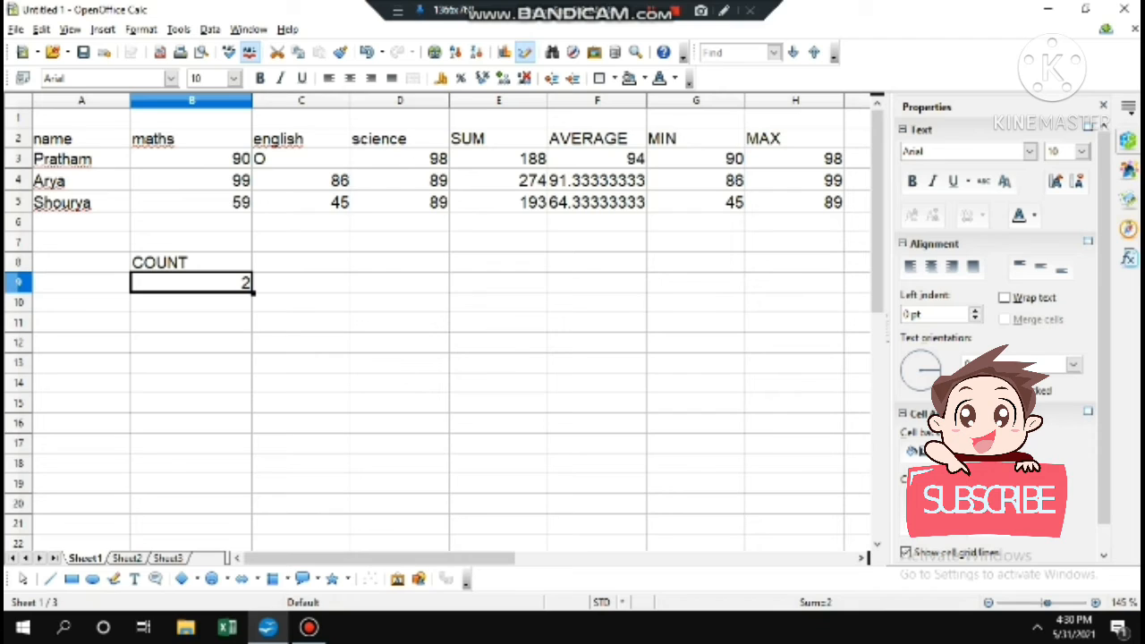
Clear the COUNT result and relabel B8 as UPPER
key("BackSpace")
left_click(191, 263)
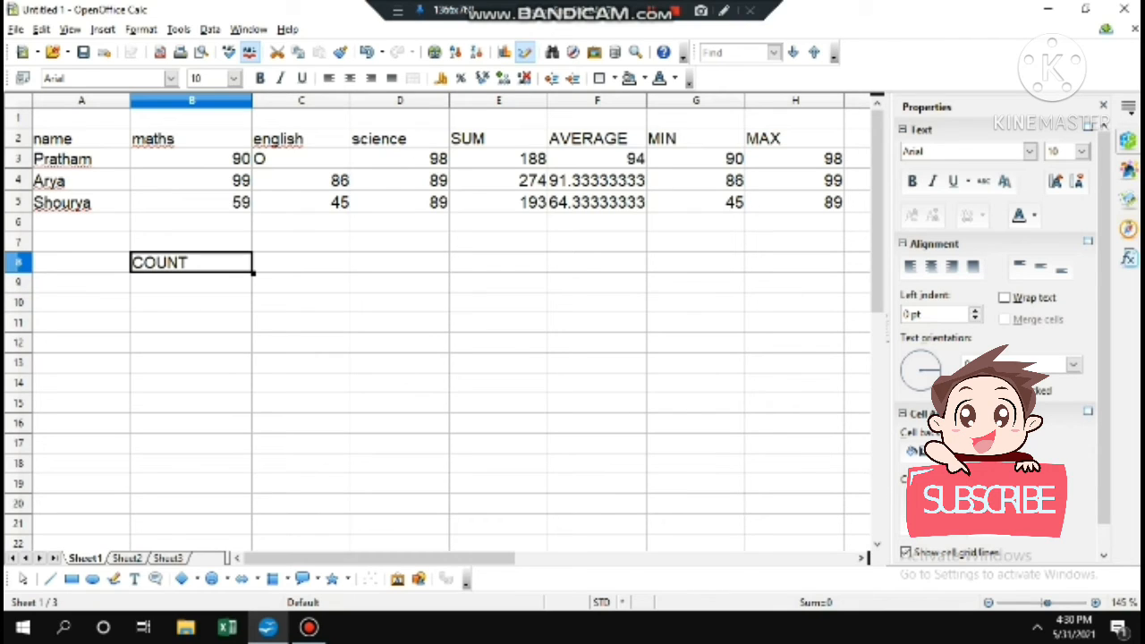
key("BackSpace")
type("UPPER")
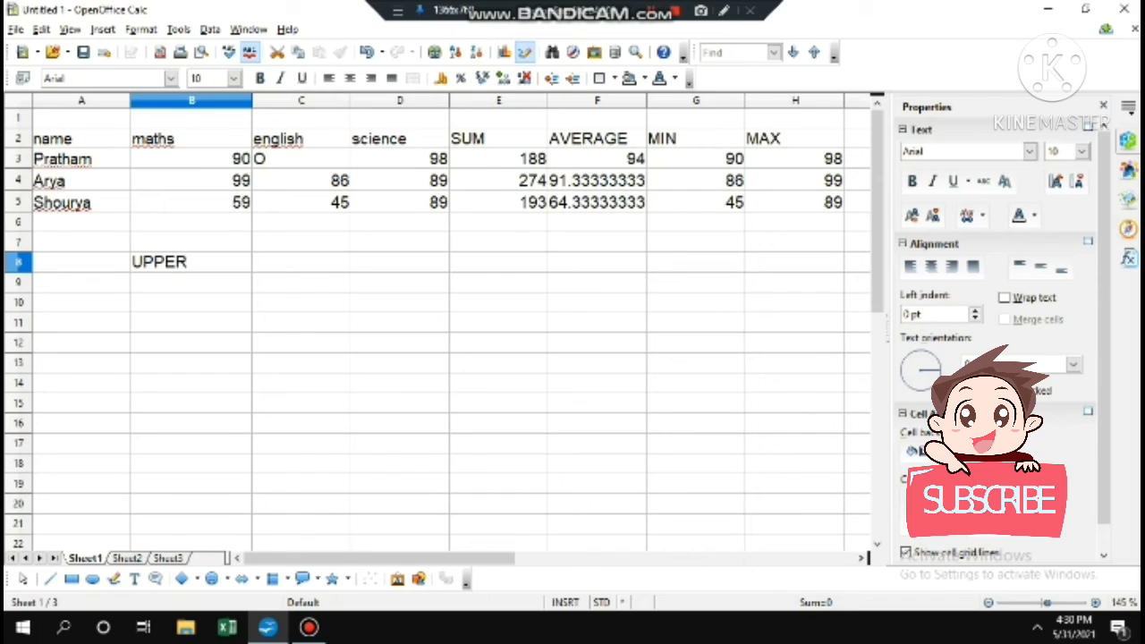
key("Return")
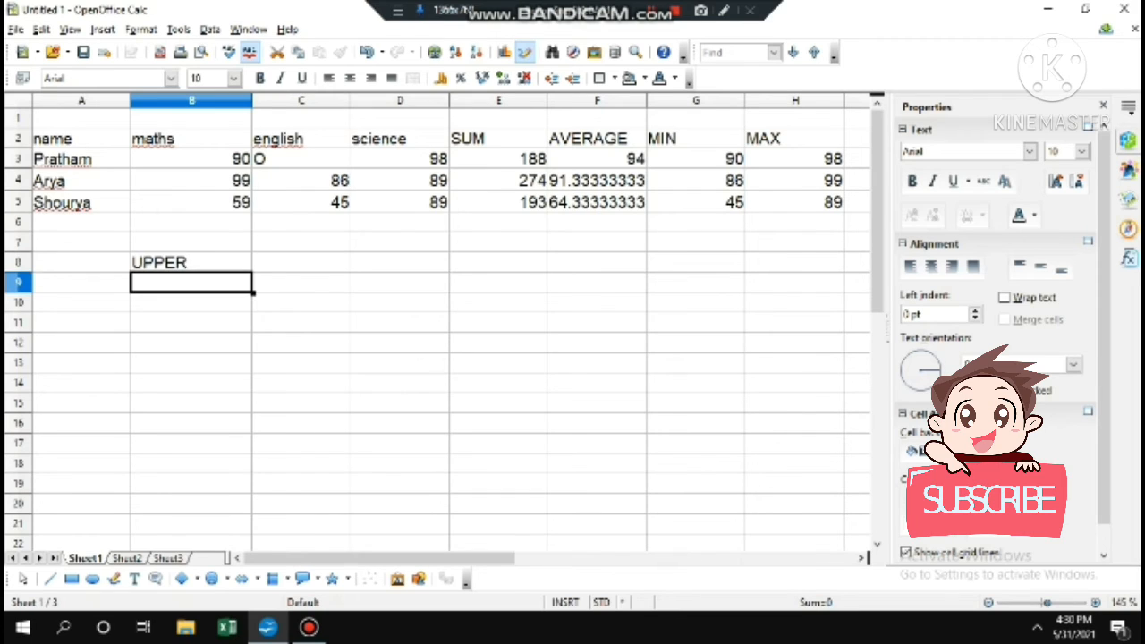
Enter =UPPER(A2) in B9 so it shows NAME in capitals
type("=")
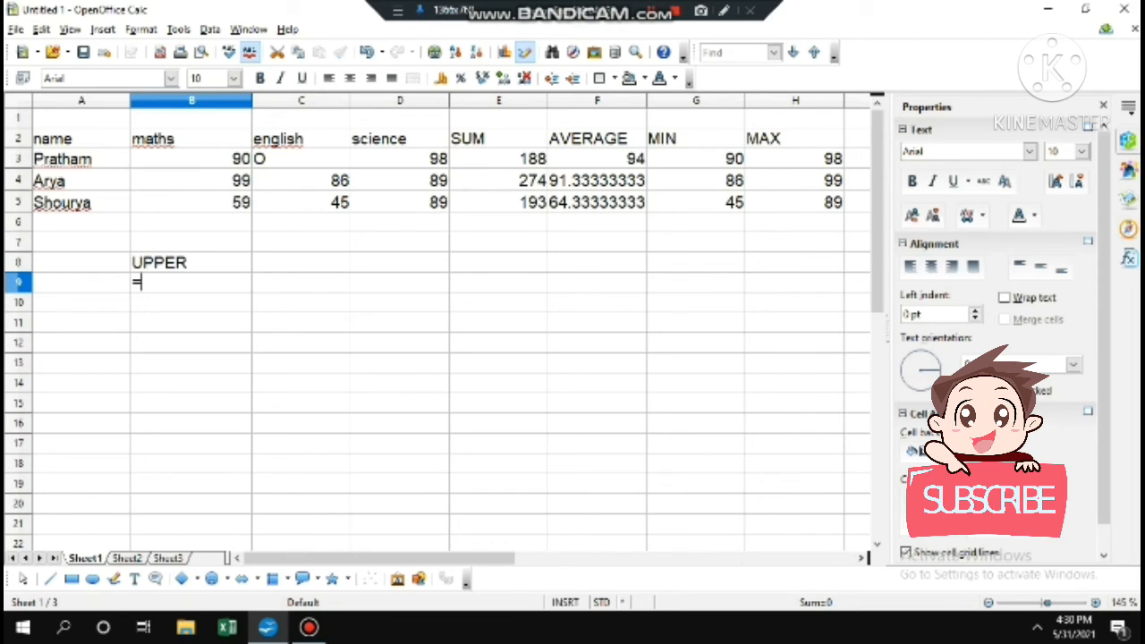
type("UPPER")
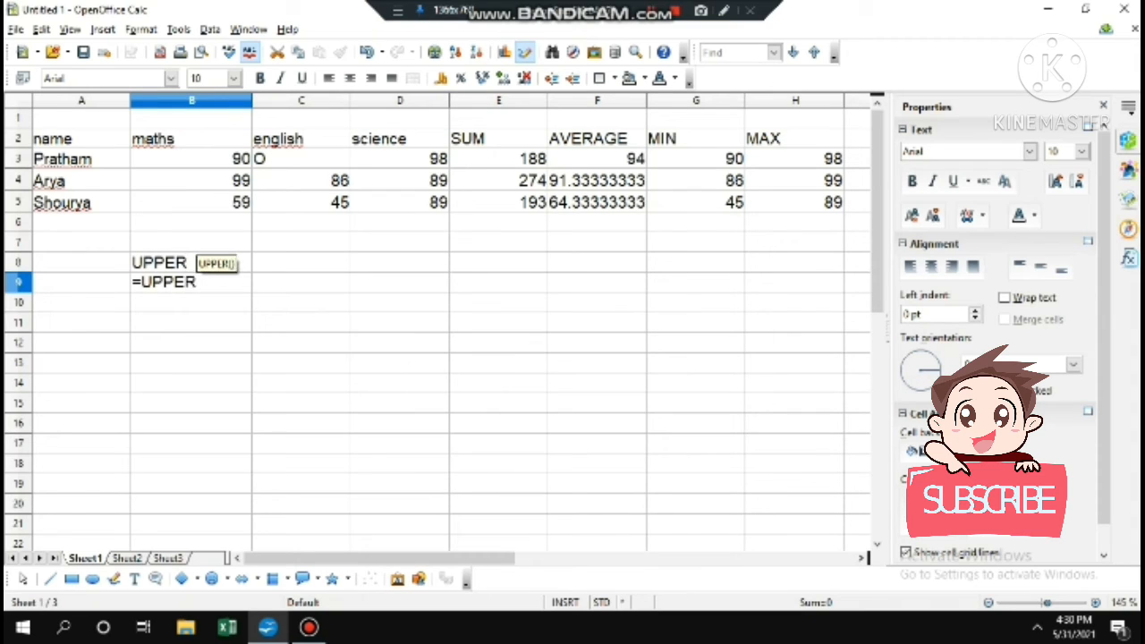
type("(")
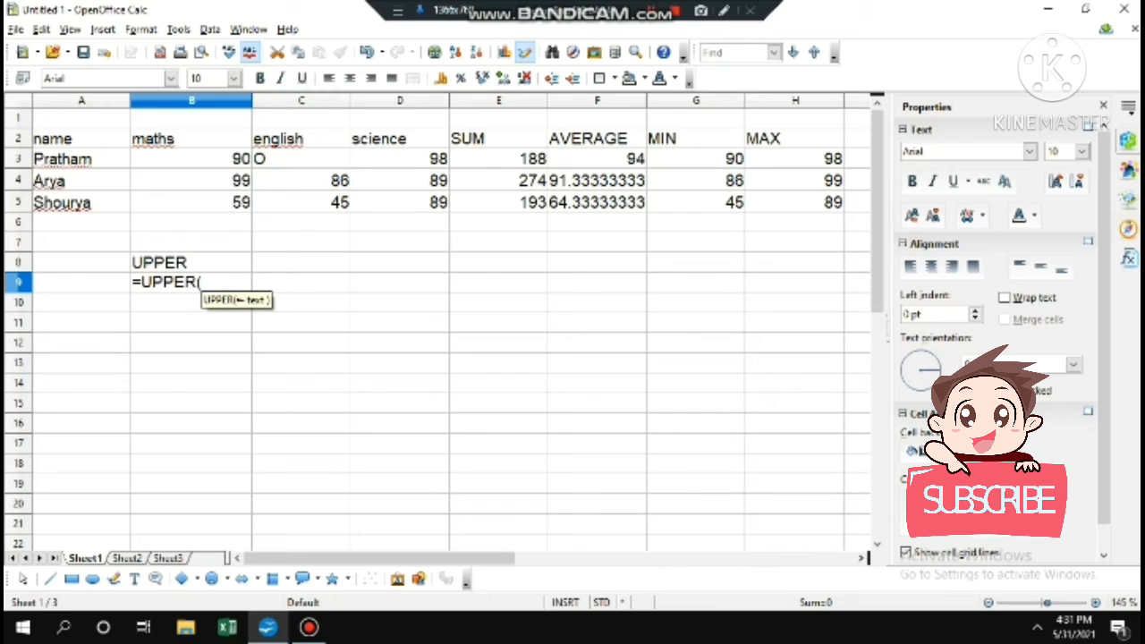
left_click(82, 139)
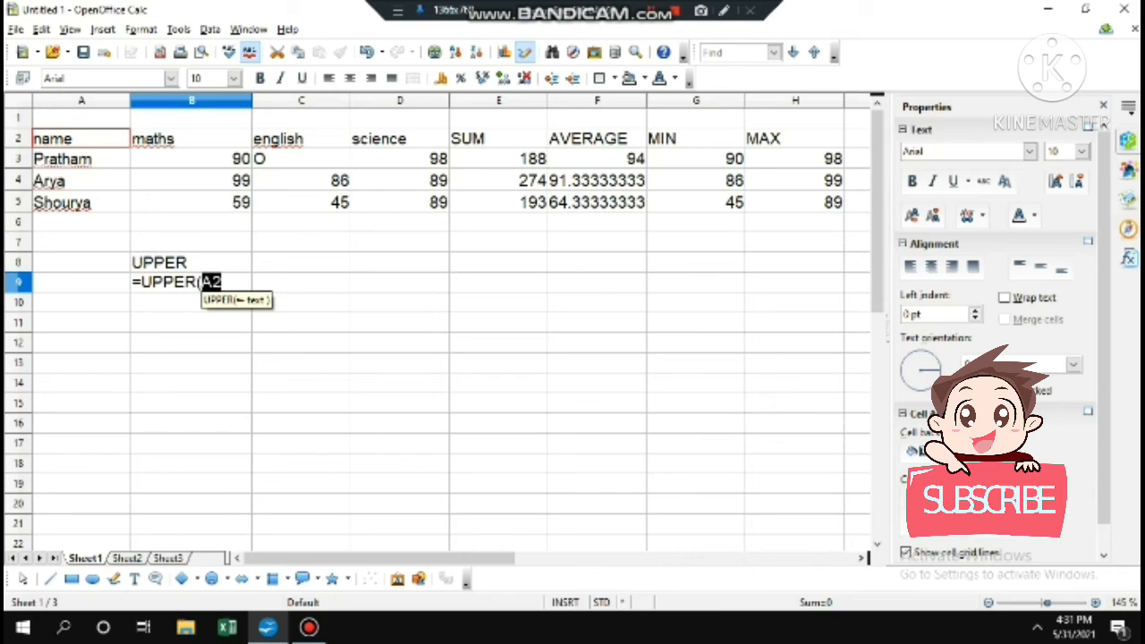
type(")")
key("Return")
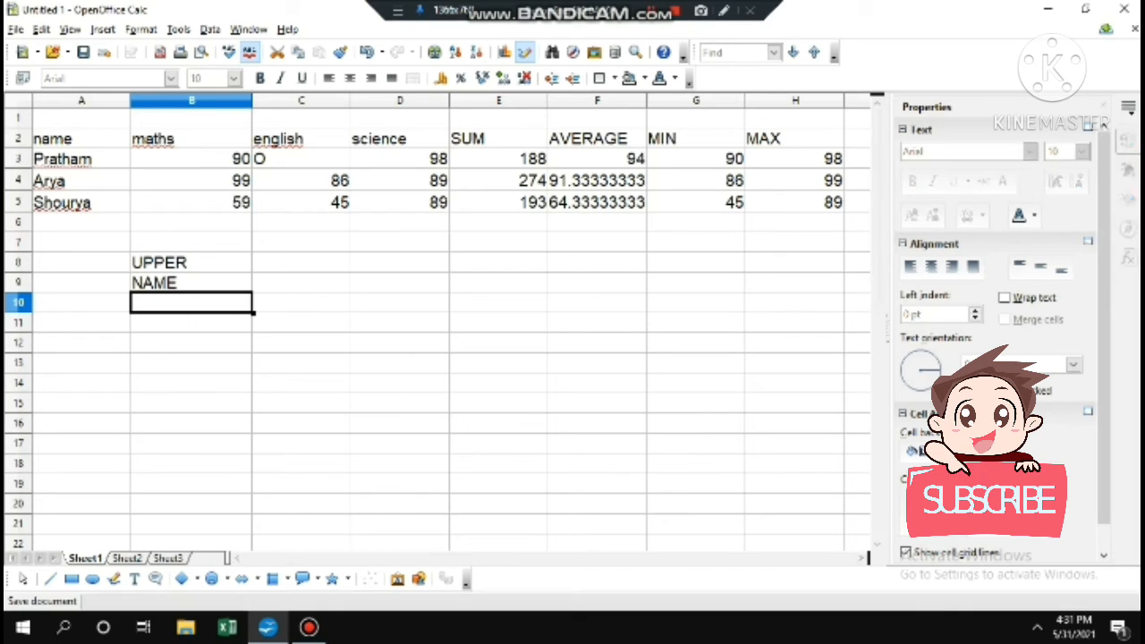
left_click(301, 263)
Label C8 LOWER and enter =LOWER(A4) in C9 to show that student's name in lowercase
type("LOWER")
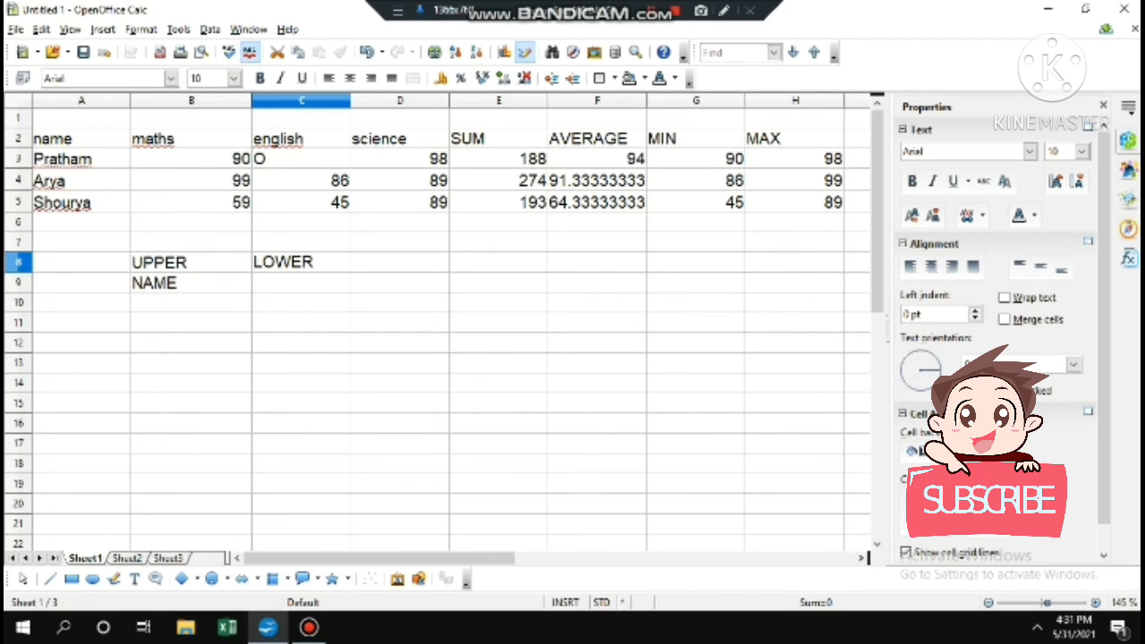
key("Return")
type("=")
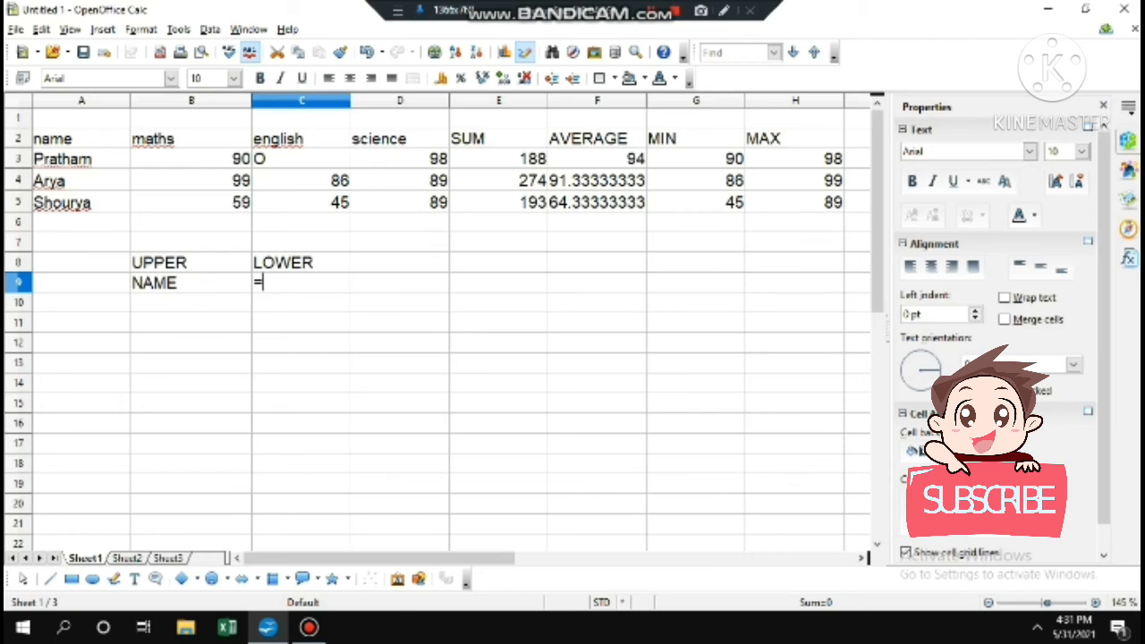
type("LOWER(")
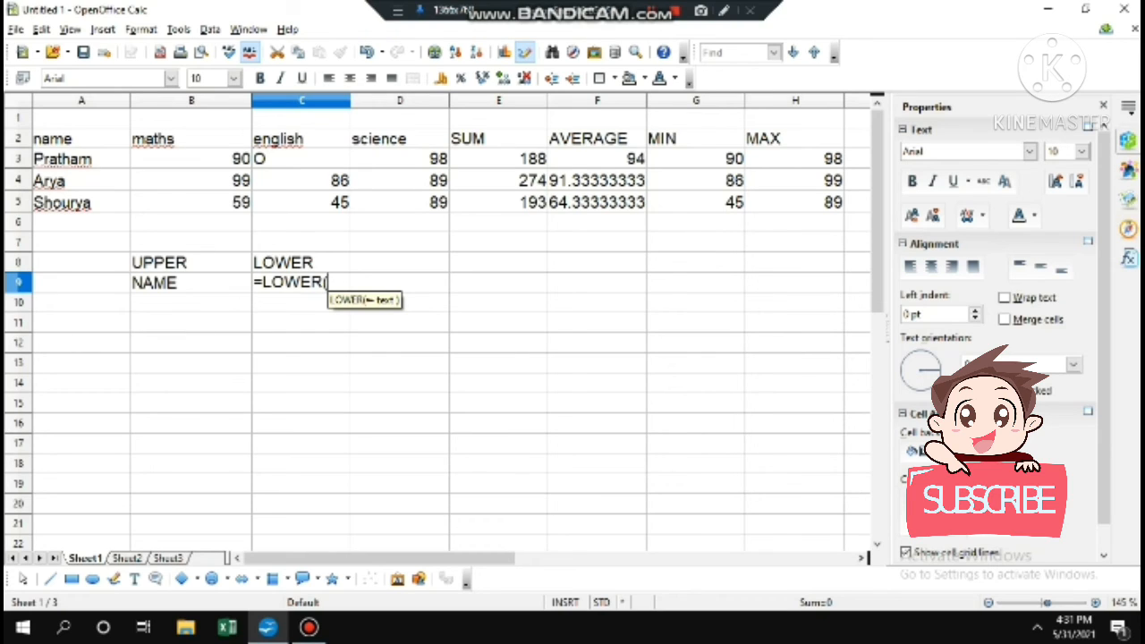
left_click(81, 181)
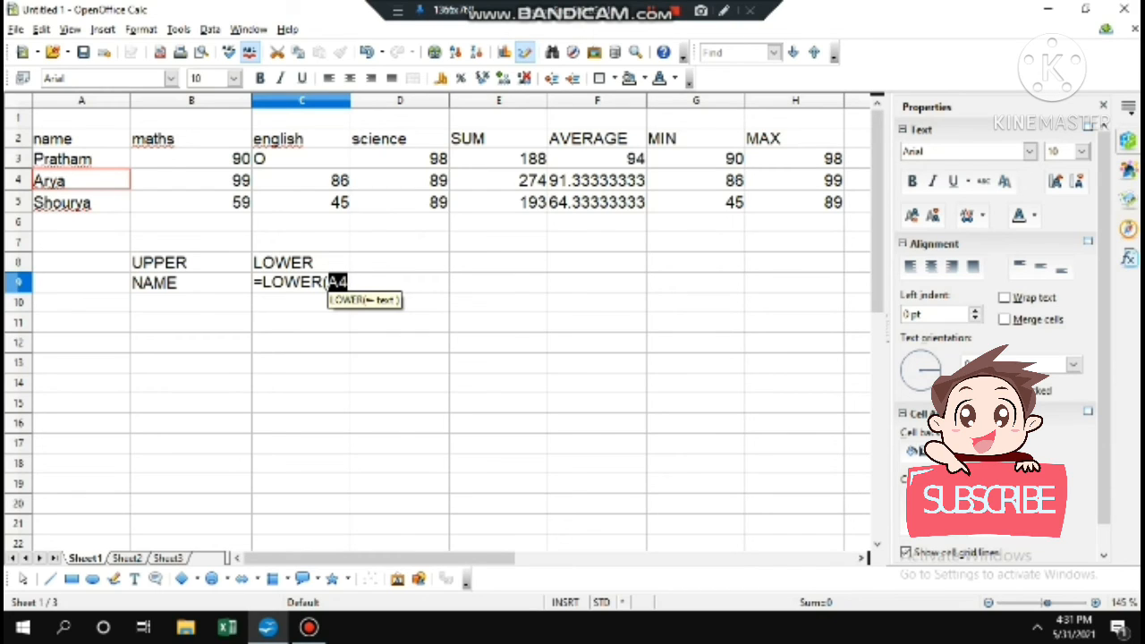
type(")")
key("Return")
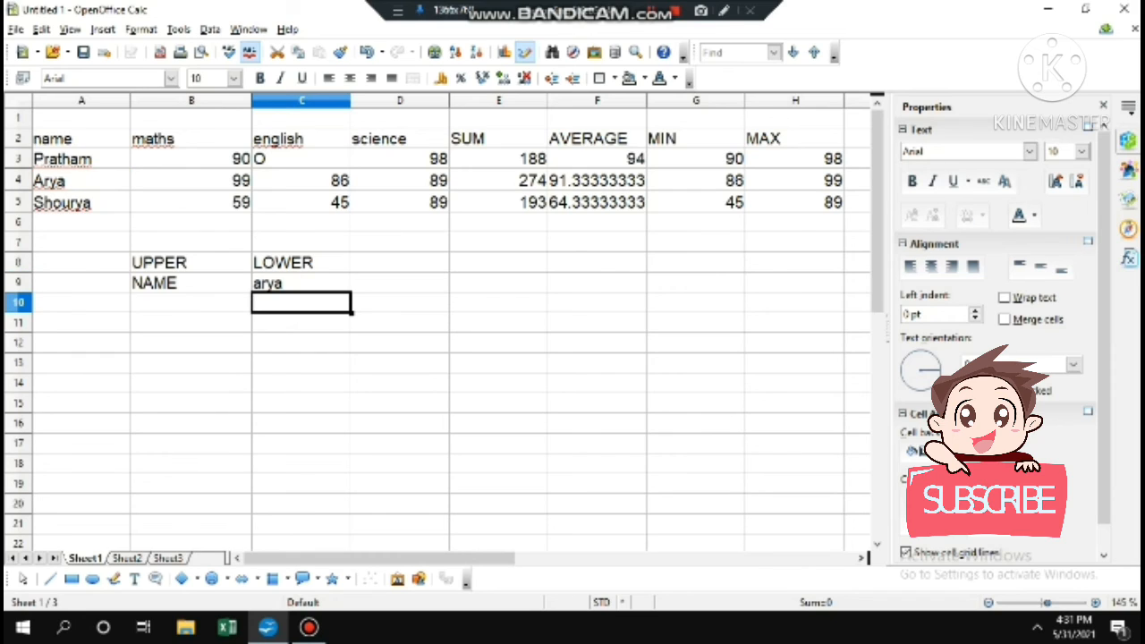
left_click(400, 262)
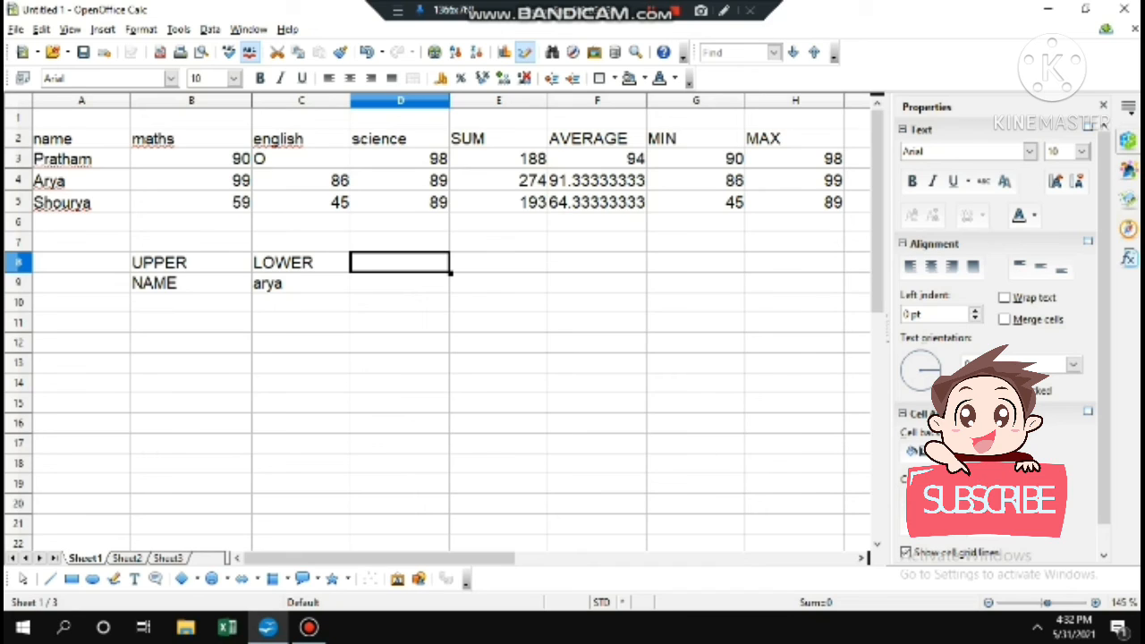
Type a student's first name in B12 and surname in C12, both in capitals
left_click(191, 343)
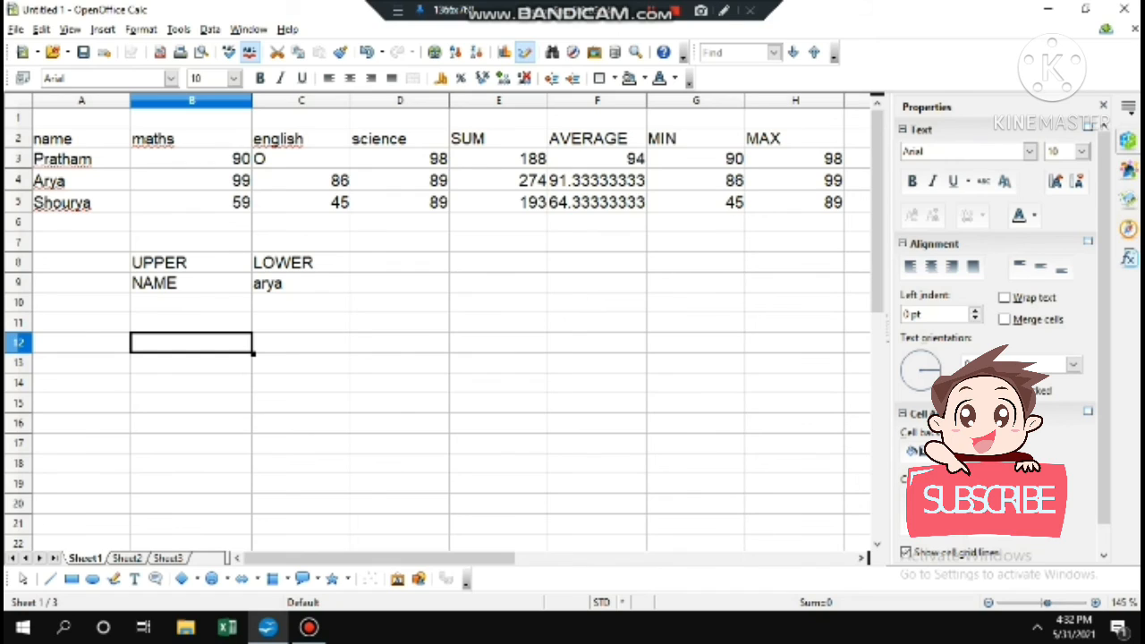
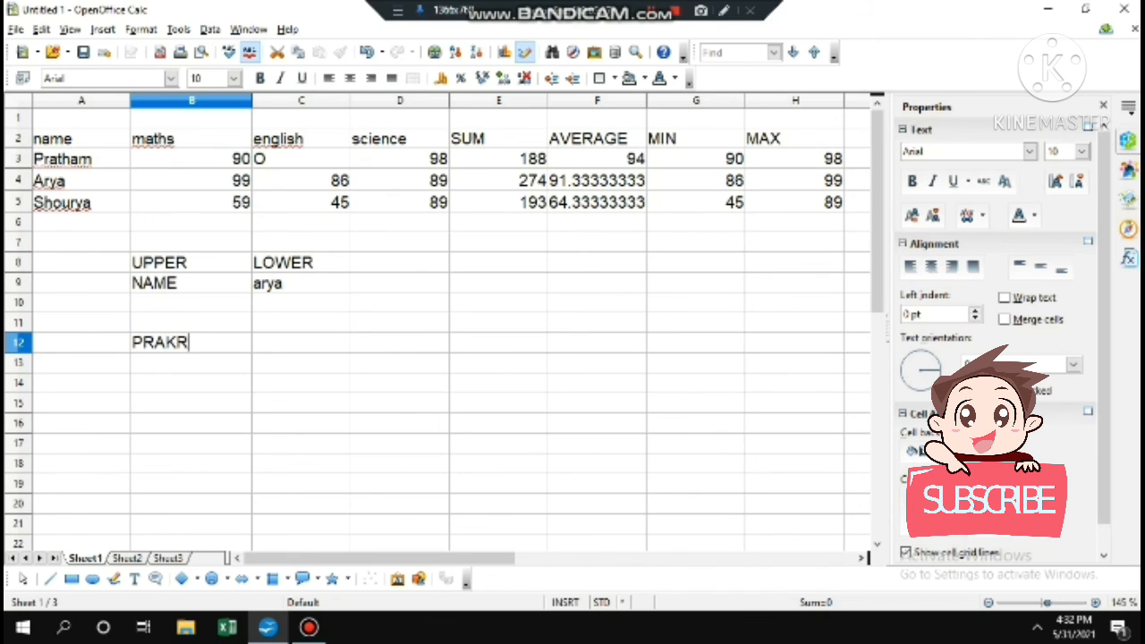
left_click(301, 342)
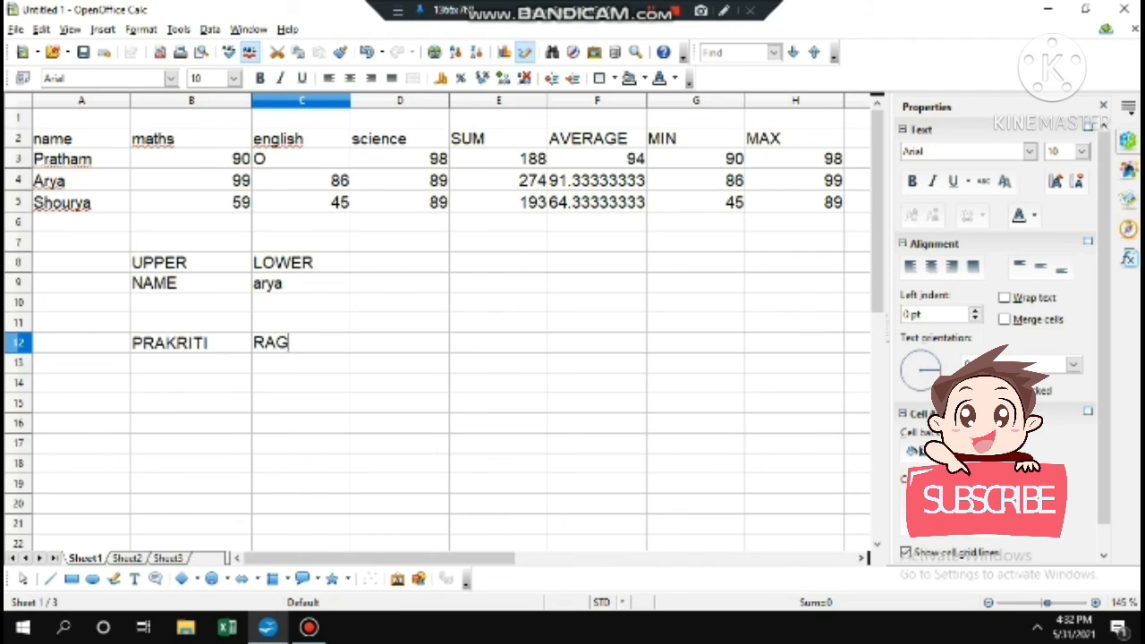
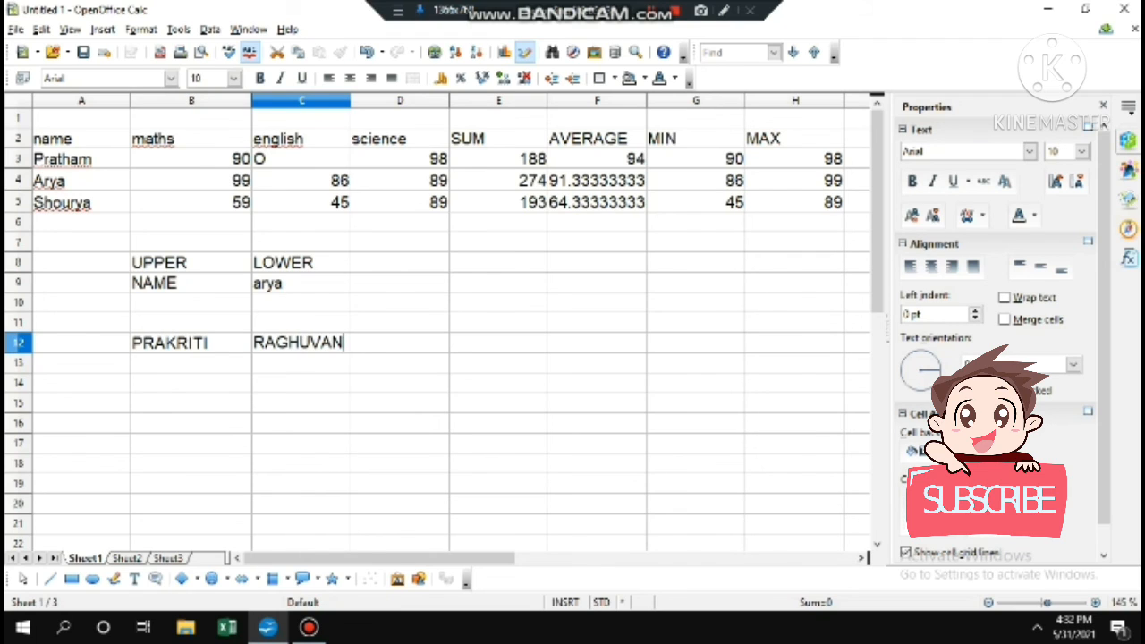
left_click(498, 342)
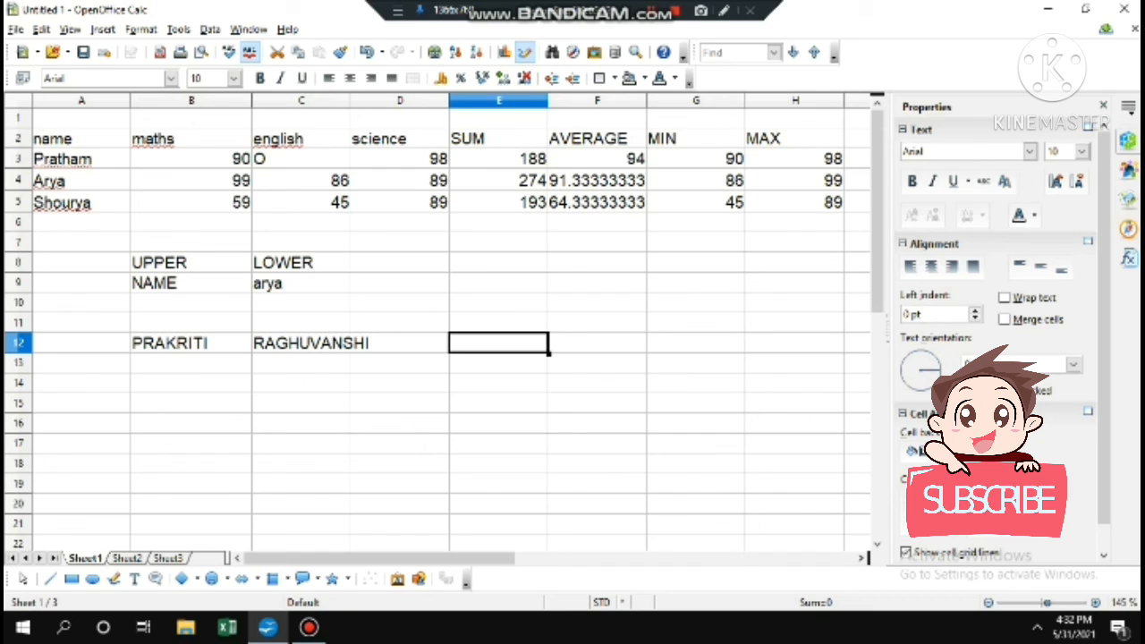
Enter =CONCATENATE(B12;C12) in E12 to display the full capitalised name
type("=C")
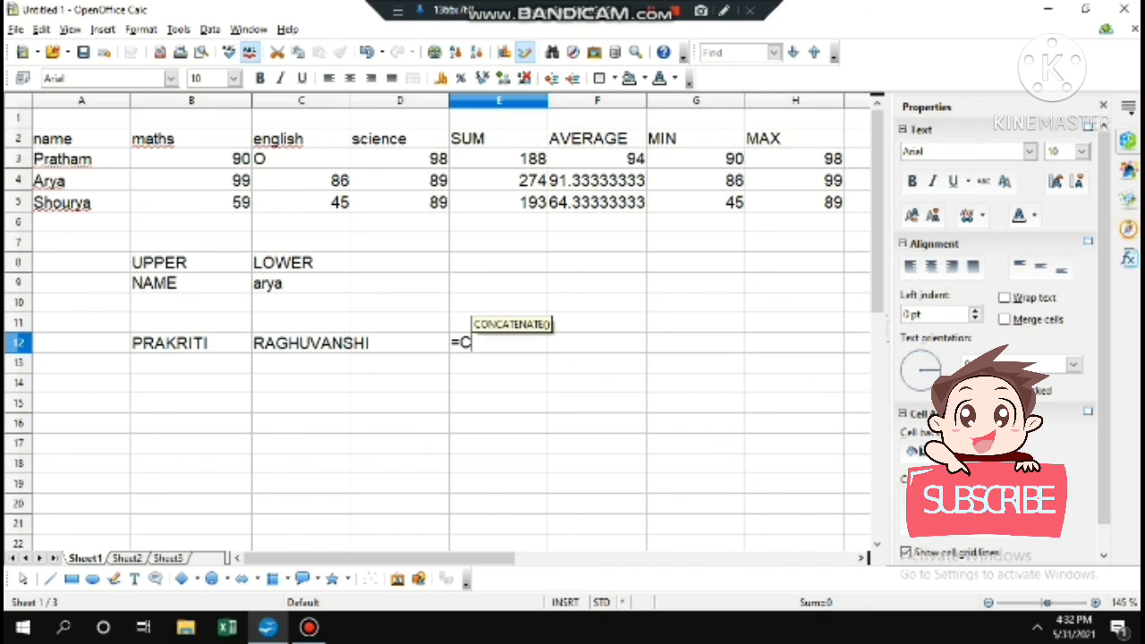
type("ON")
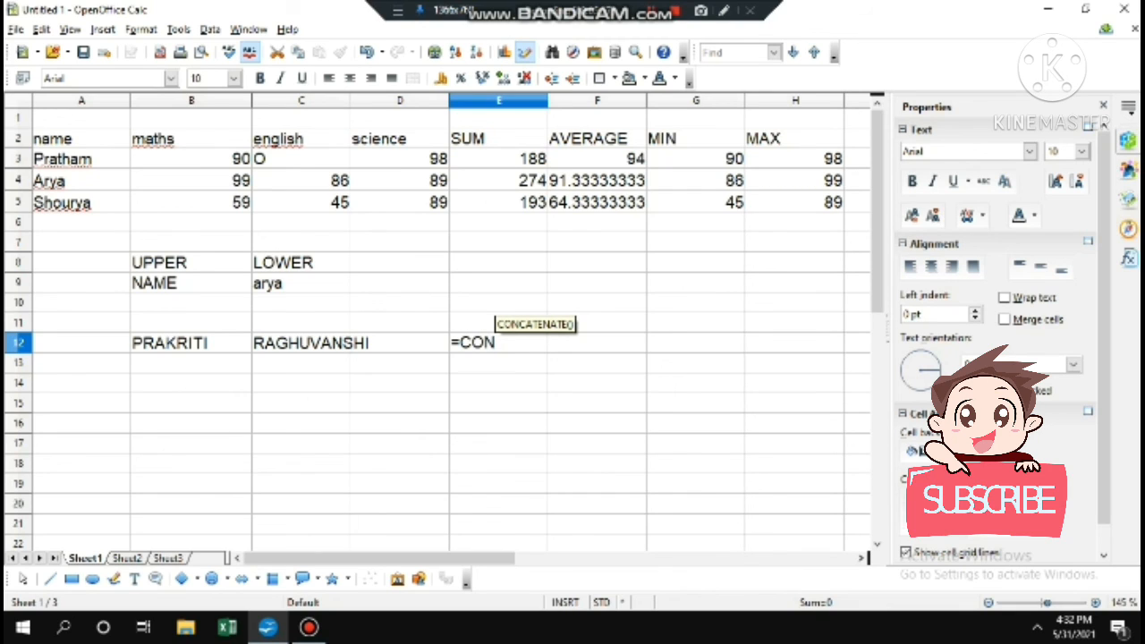
type("CATE")
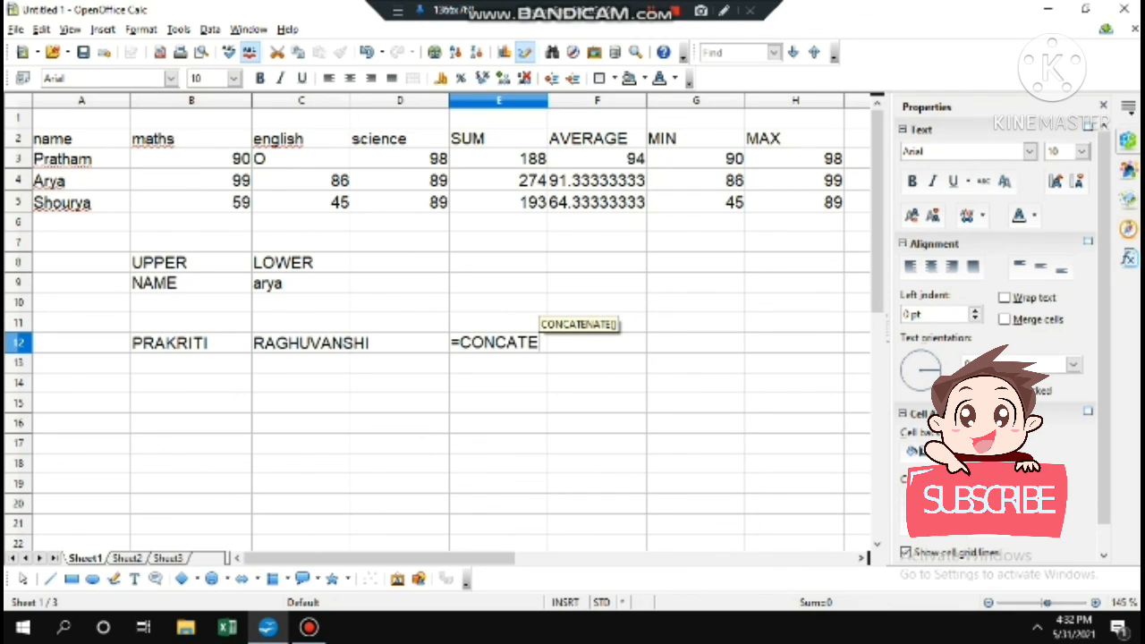
type("NATE")
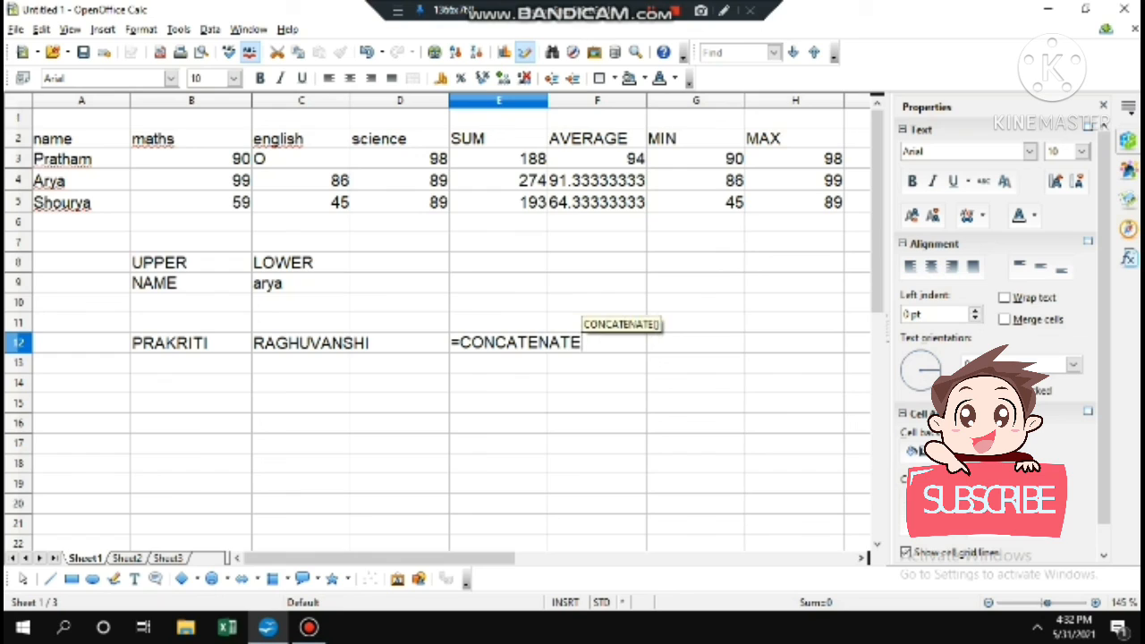
type("(")
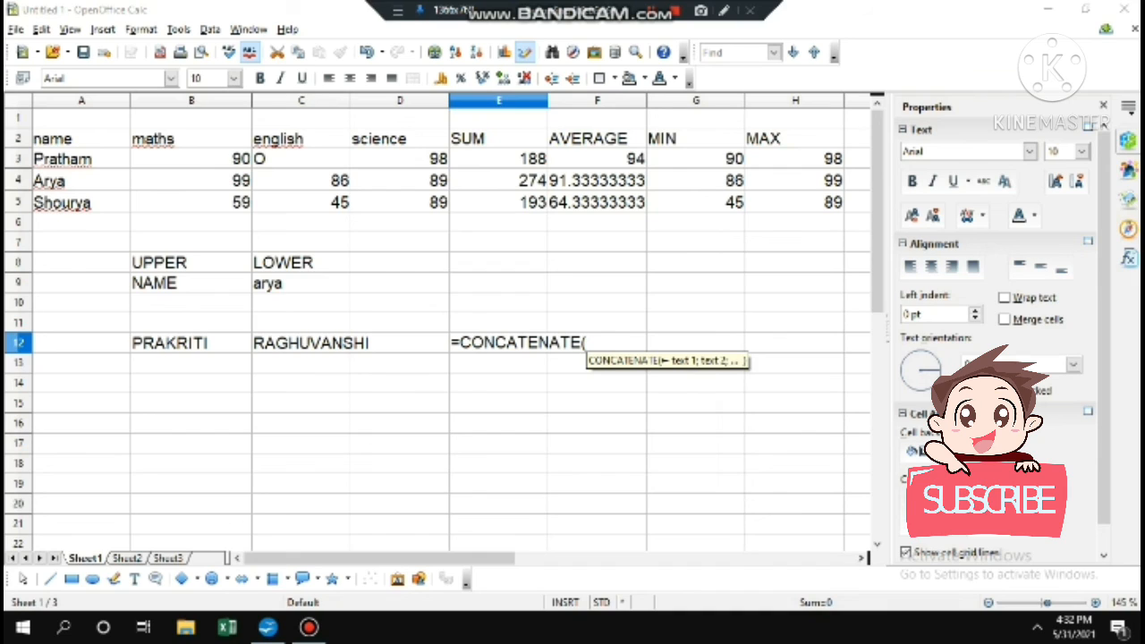
left_click(191, 343)
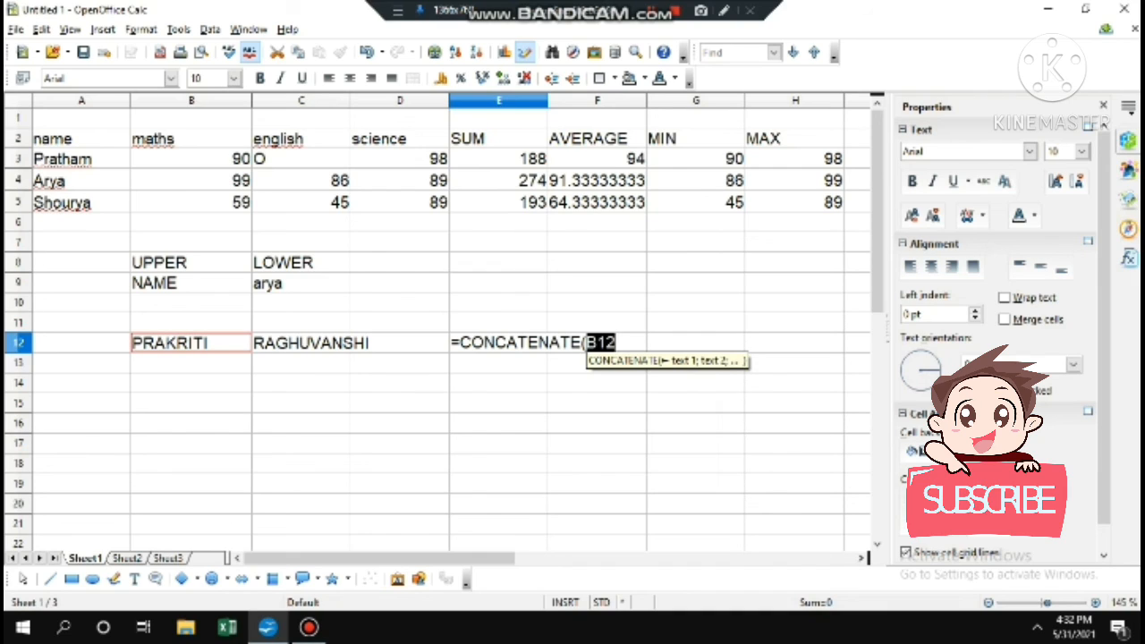
left_click(616, 343)
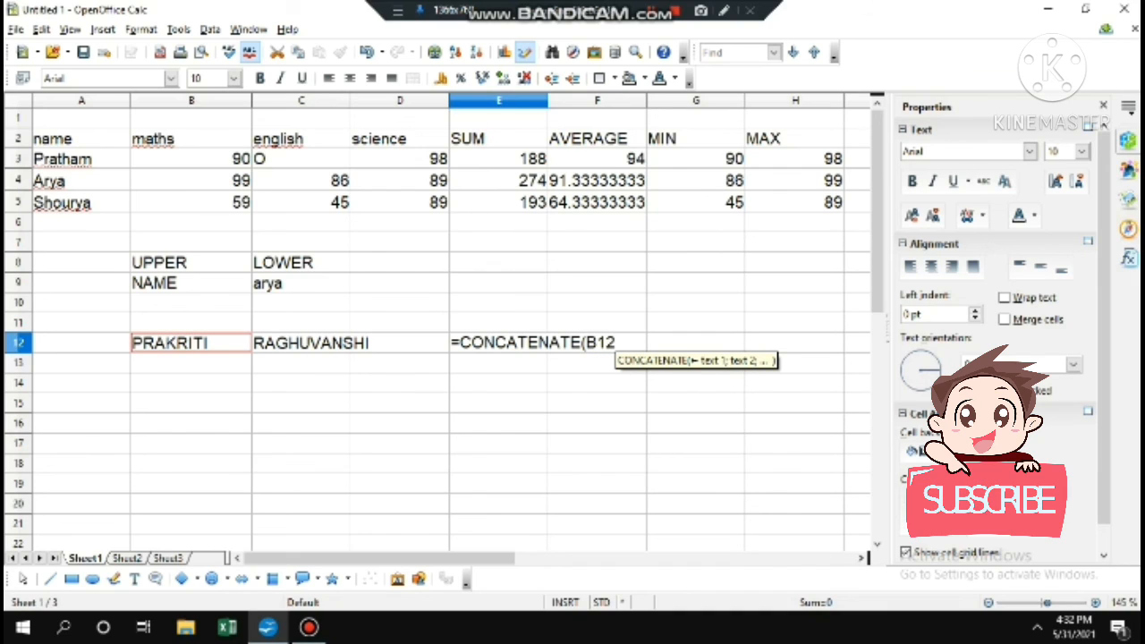
type(";")
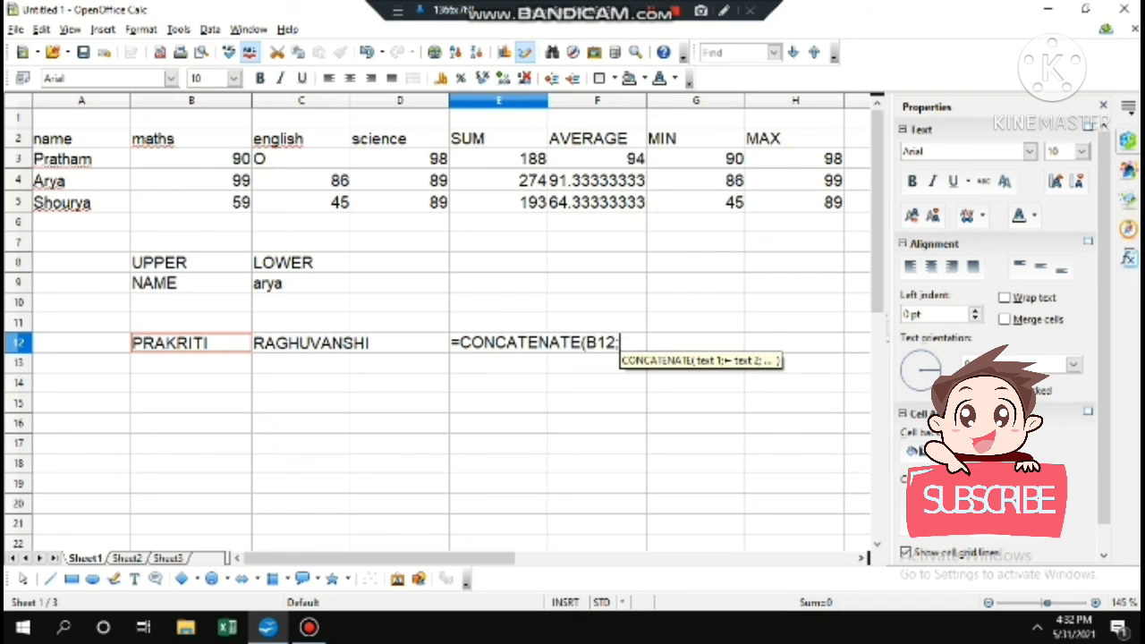
left_click(350, 343)
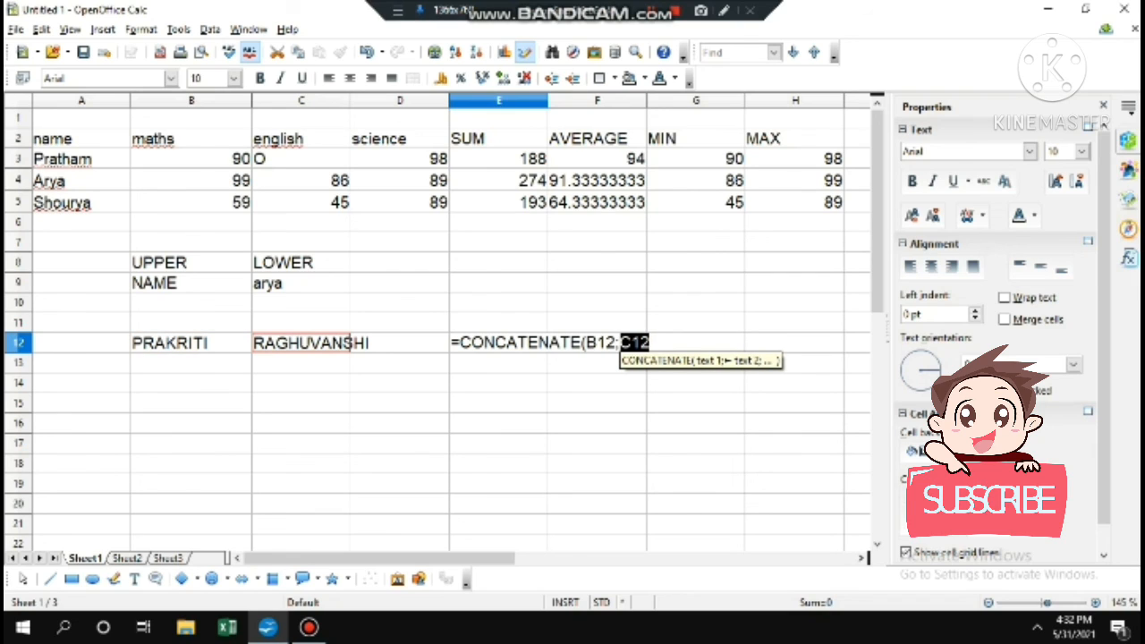
type(")")
key("Return")
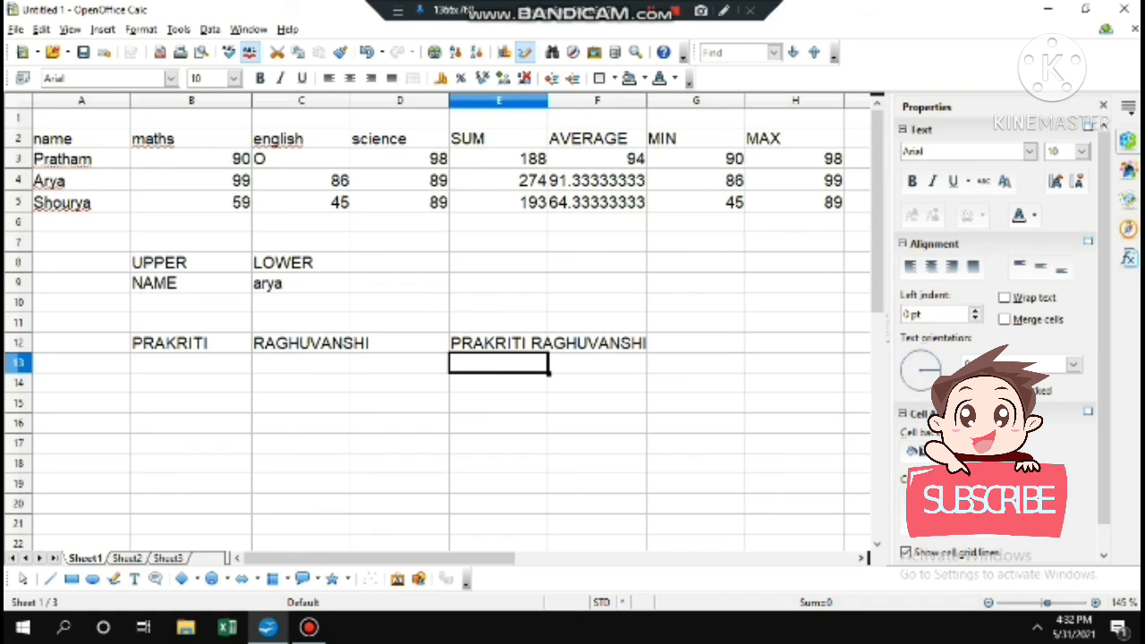